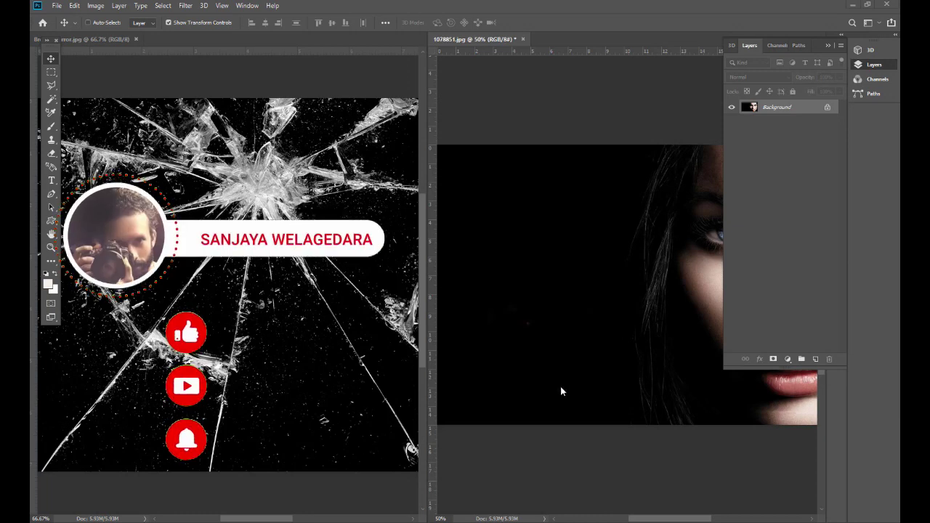
Zoom and pan the portrait and broken-glass documents to inspect both images
key(ctrl+plus)
mouse_move(573, 210)
mouse_down()
mouse_move(580, 178)
mouse_move(504, 299)
mouse_move(440, 212)
mouse_move(530, 266)
mouse_up()
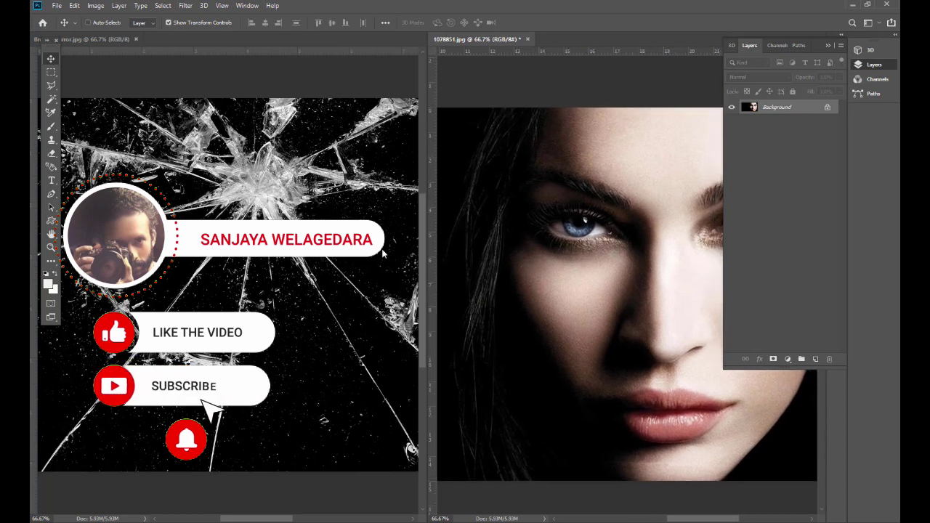
drag(577, 240, 521, 225)
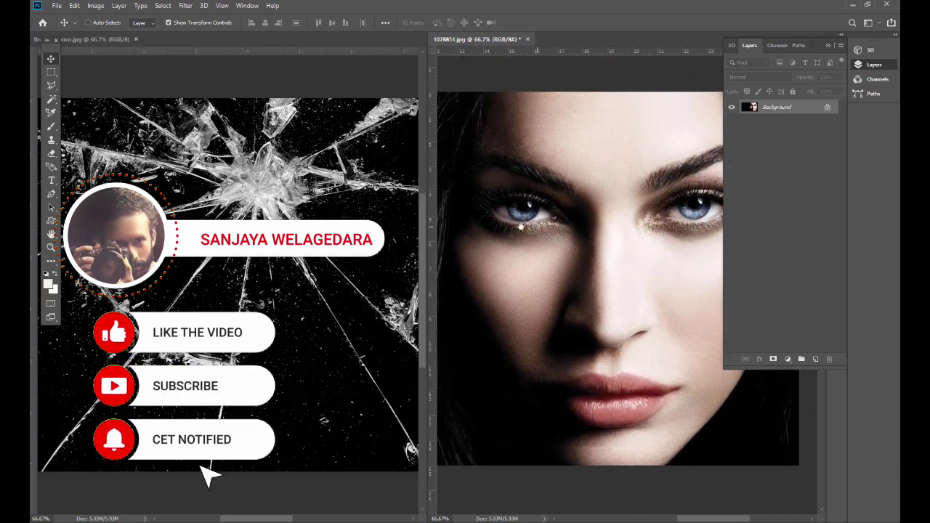
click(165, 277)
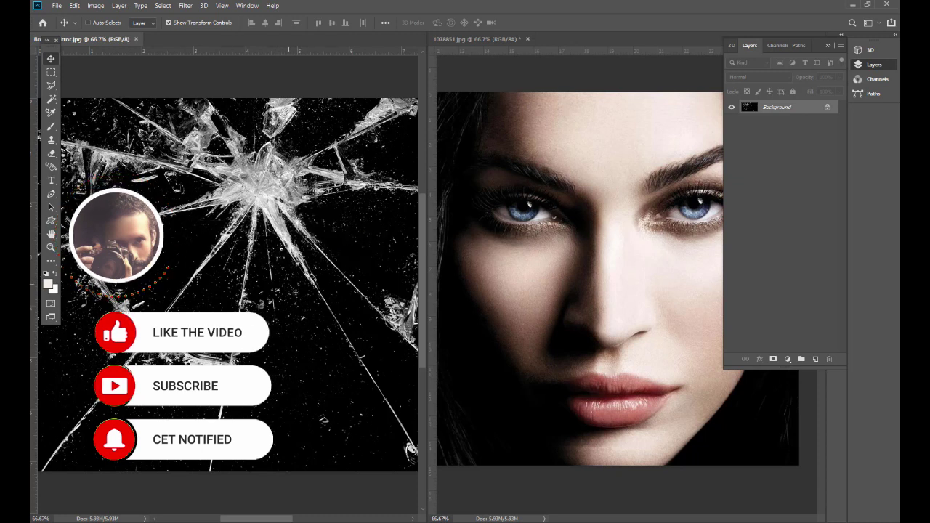
drag(311, 280, 266, 279)
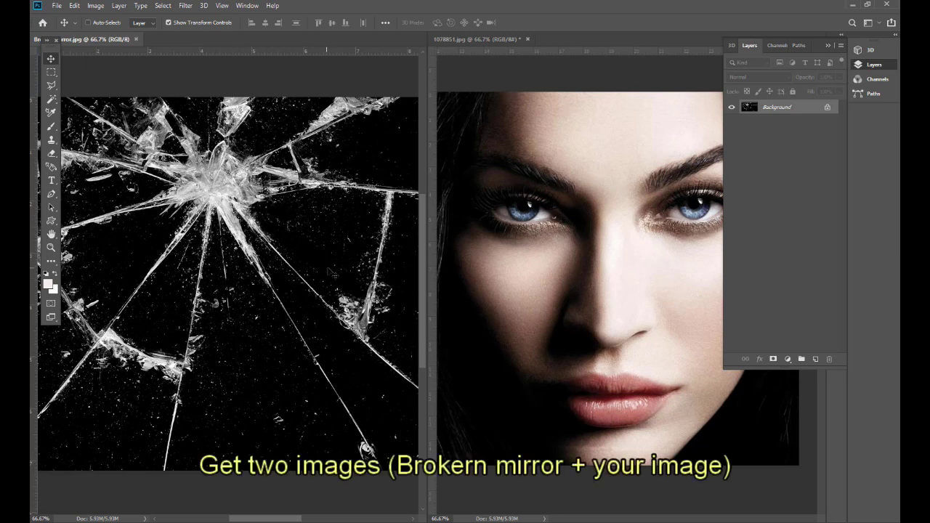
drag(338, 252, 323, 245)
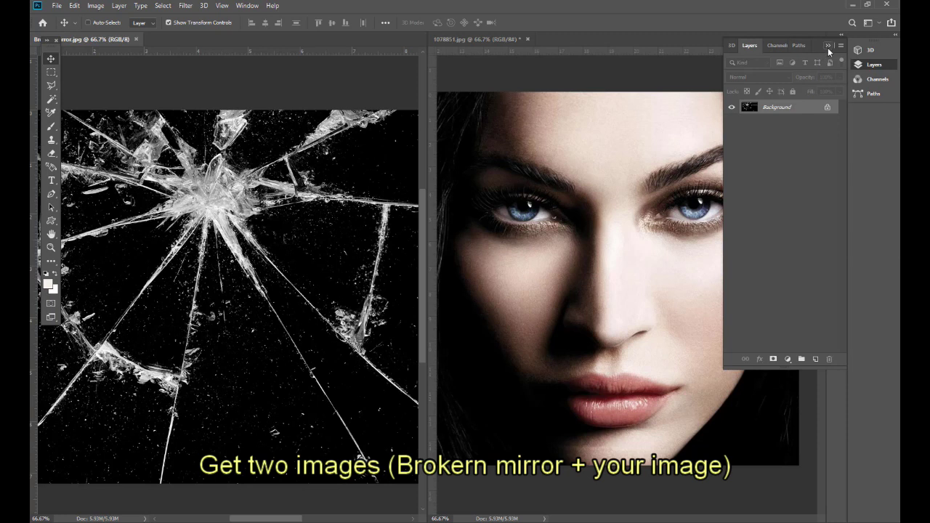
click(605, 171)
key(ctrl+minus)
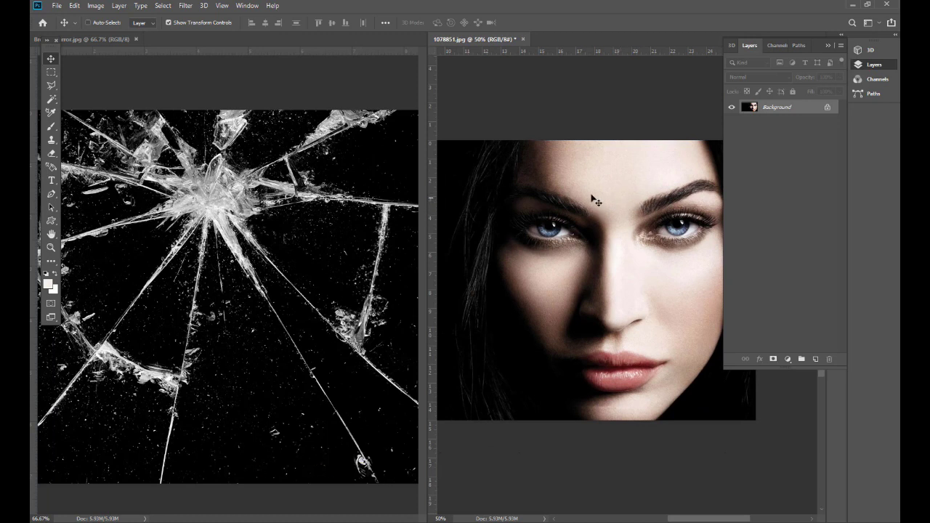
click(189, 161)
Drag the broken-glass image onto the portrait and position it over the canvas
drag(174, 204, 552, 242)
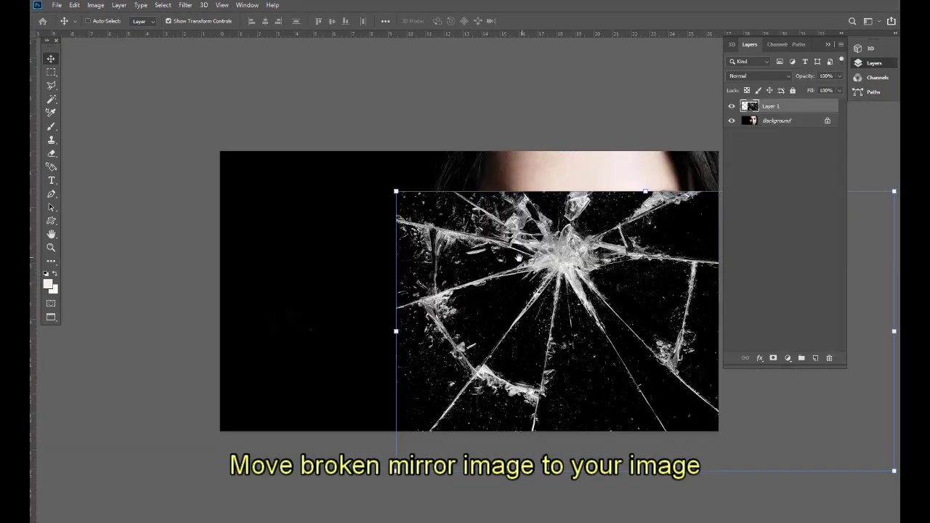
drag(519, 258, 237, 223)
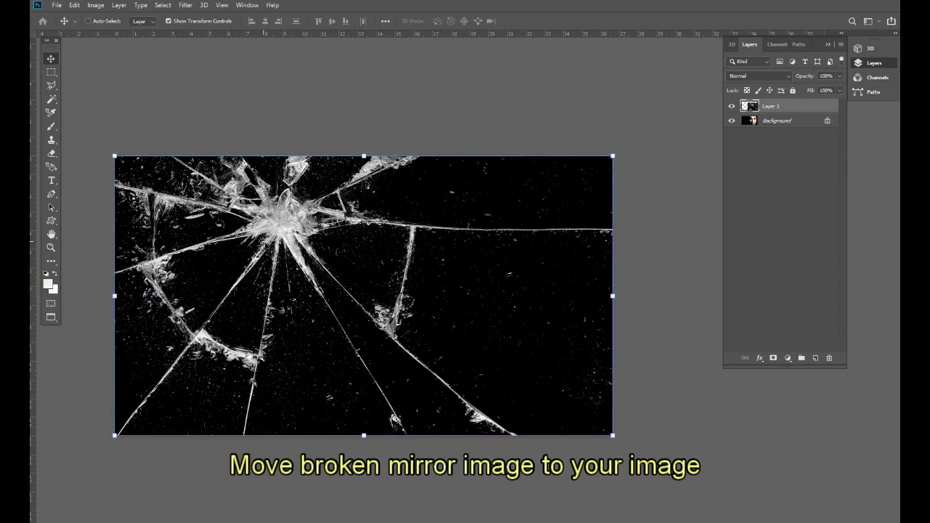
drag(503, 375, 502, 375)
drag(520, 305, 523, 258)
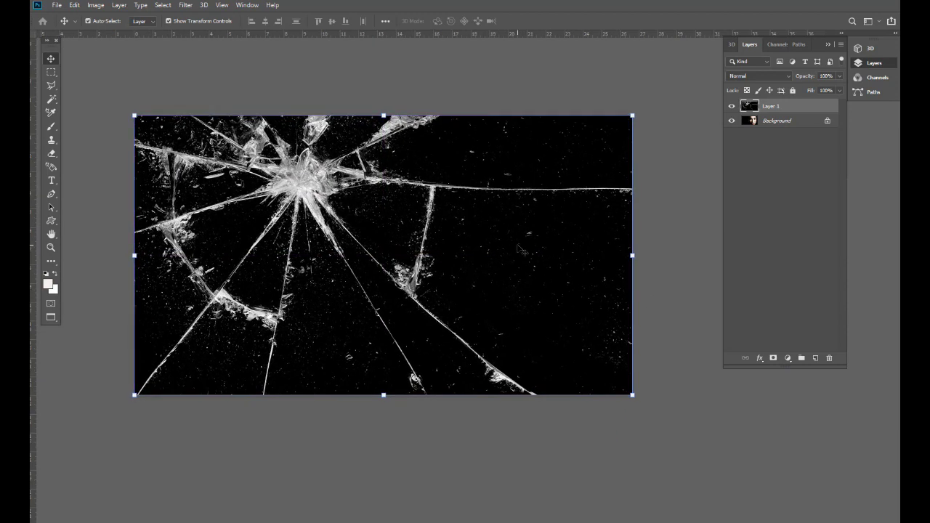
scroll(523, 257, up, 2)
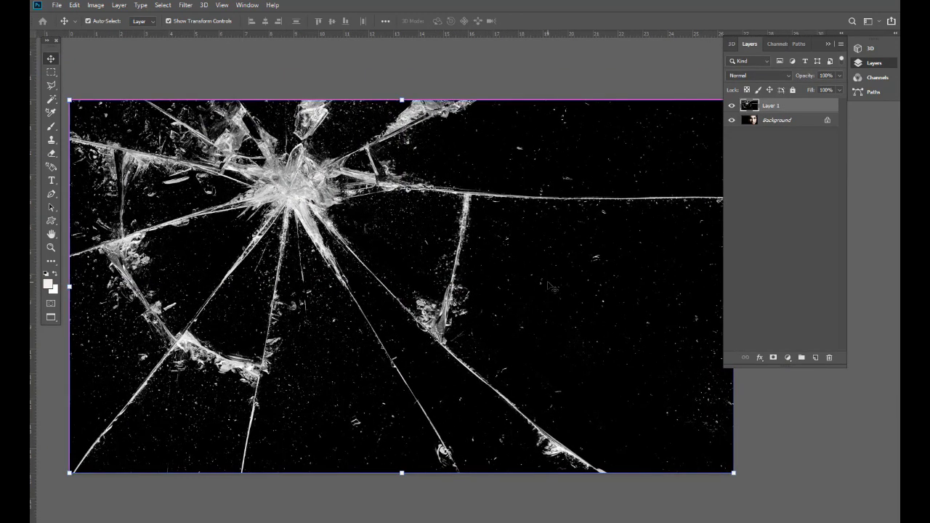
Zoom out to see the whole canvas and select the portrait Background layer
key(ctrl+minus)
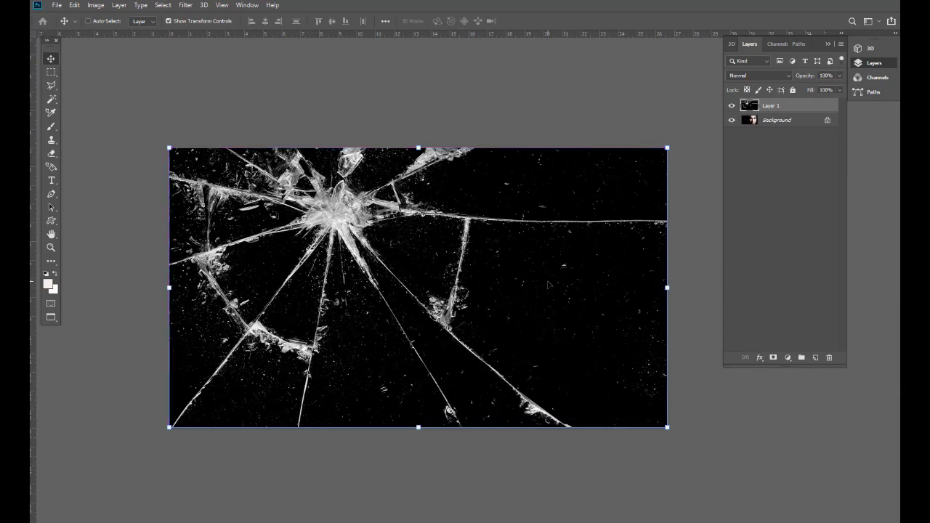
key(ctrl+minus)
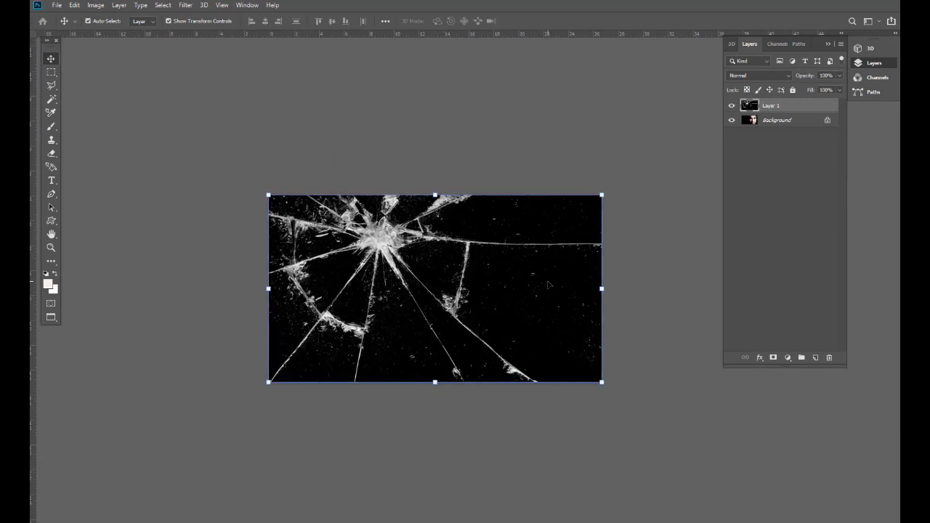
key(ctrl+plus)
drag(518, 276, 596, 257)
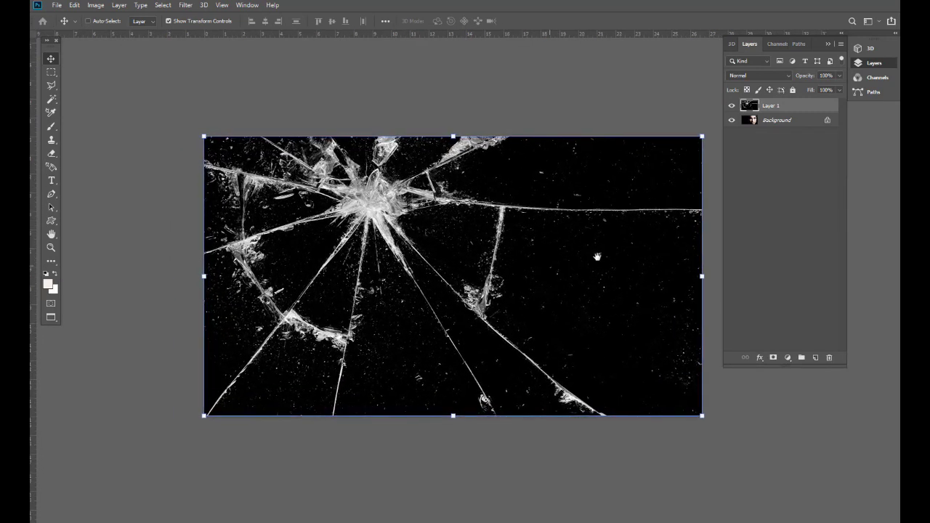
click(778, 121)
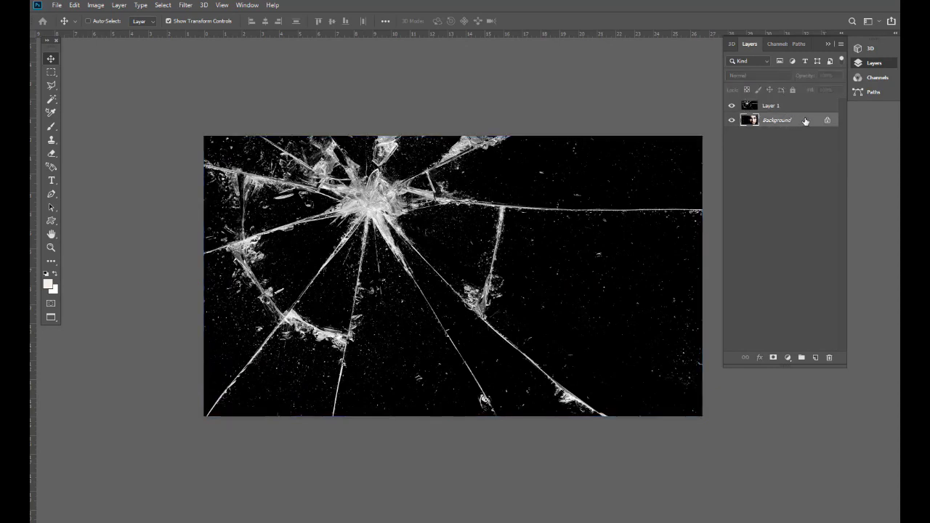
Duplicate the Background layer as 'Background copy' and zoom in on the canvas
right_click(805, 122)
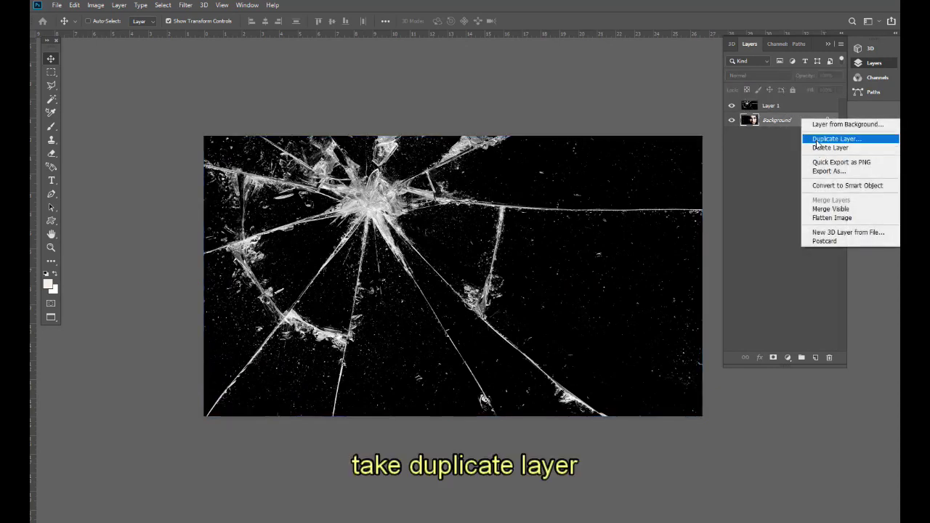
click(820, 142)
click(549, 147)
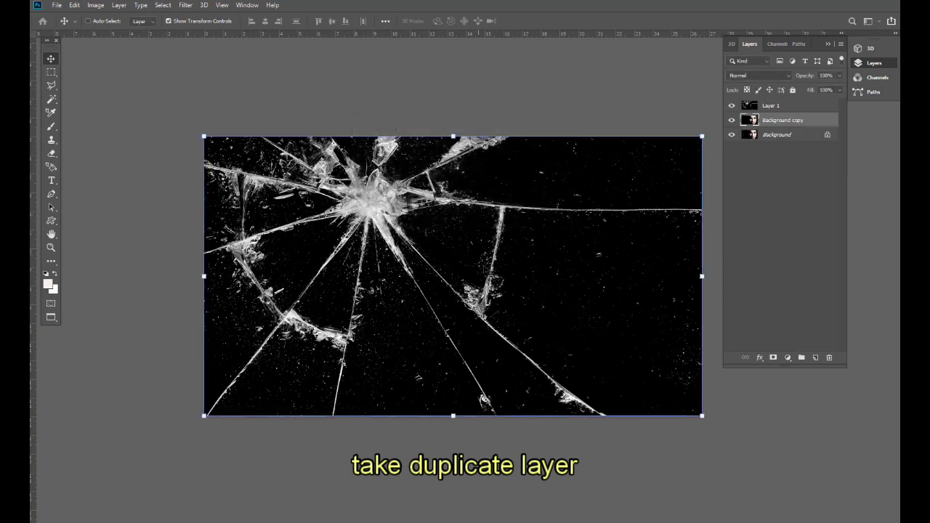
key(ctrl+plus)
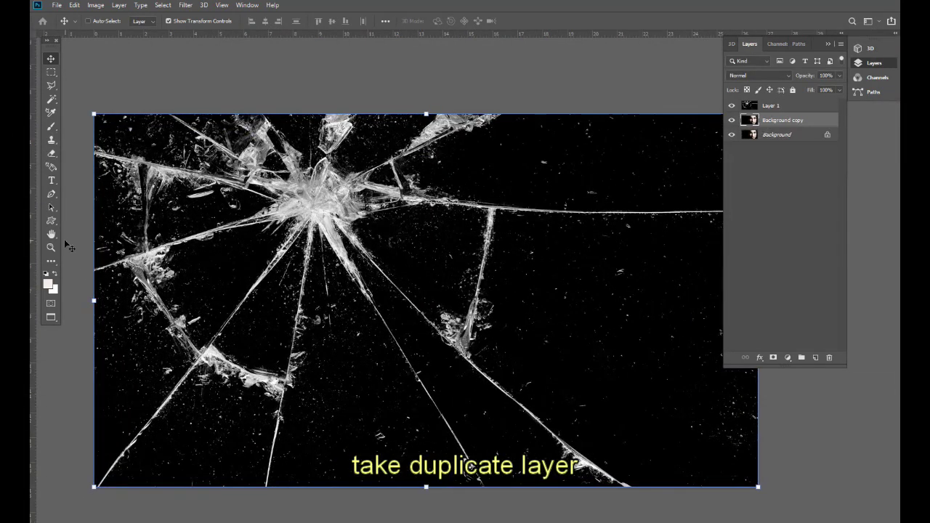
Select the standard Pen Tool and pan across the broken-glass image
click(54, 198)
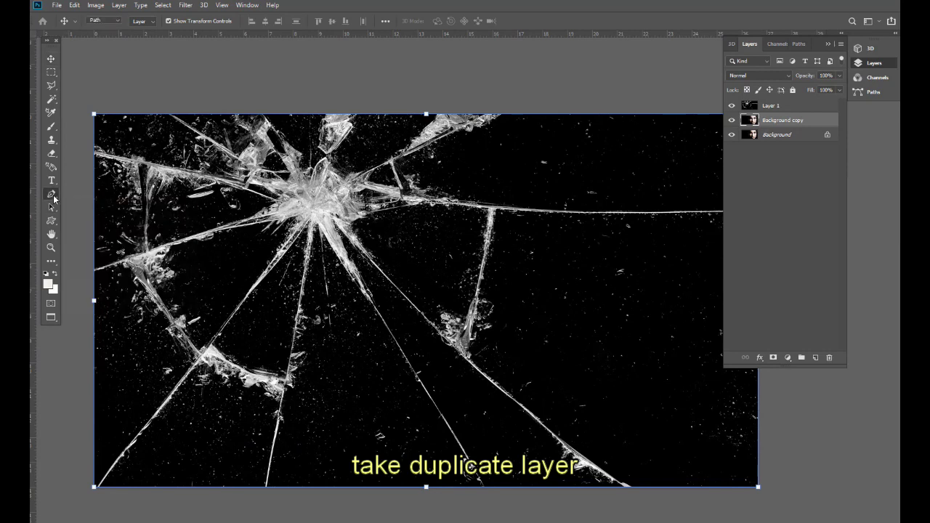
right_click(54, 198)
click(116, 195)
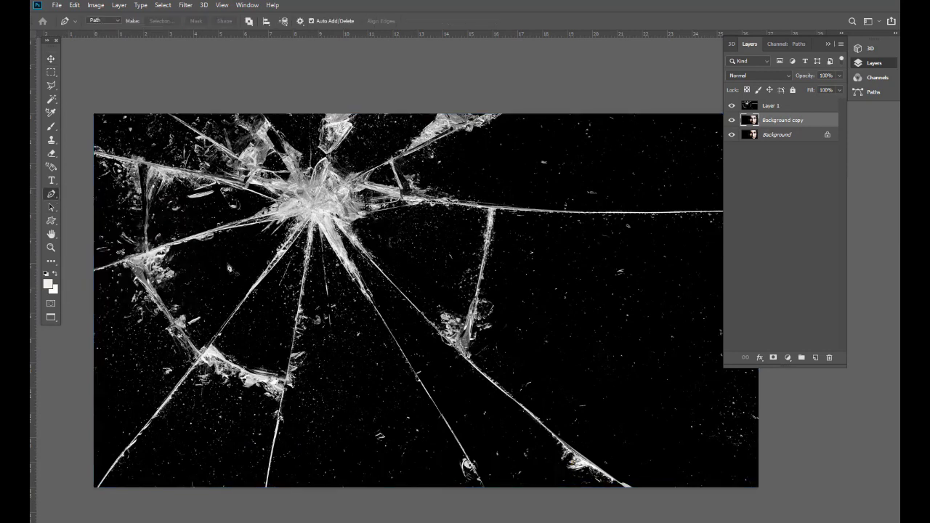
scroll(233, 255, down, 3)
drag(455, 195, 499, 257)
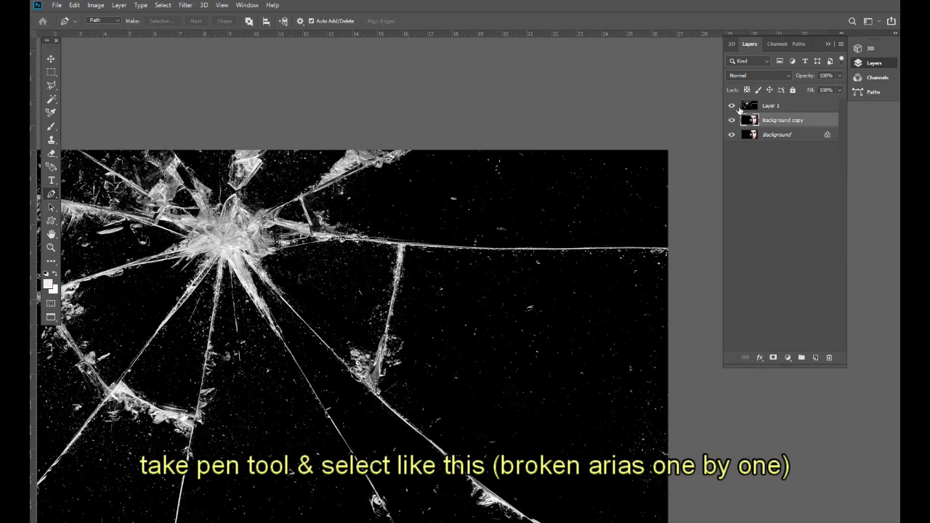
drag(513, 242, 587, 195)
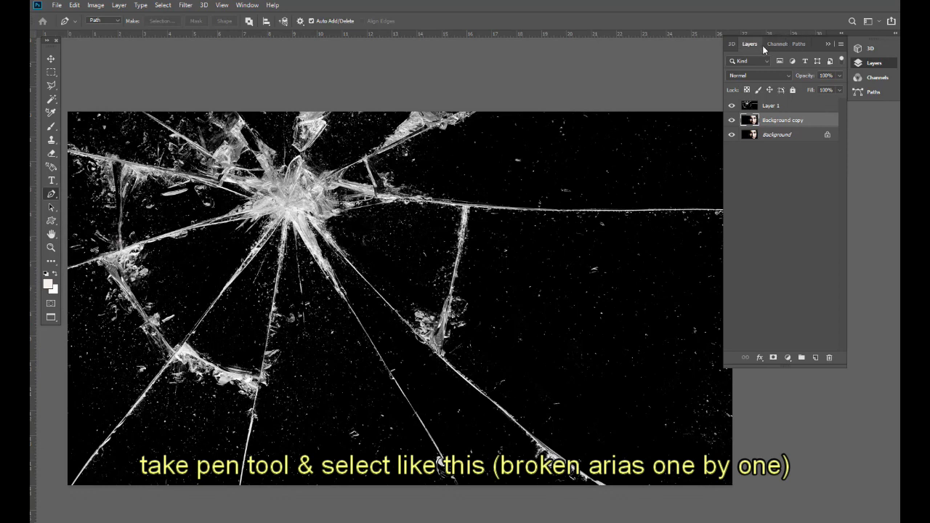
Show the Paths panel from the Window menu and pan the canvas into position
click(802, 44)
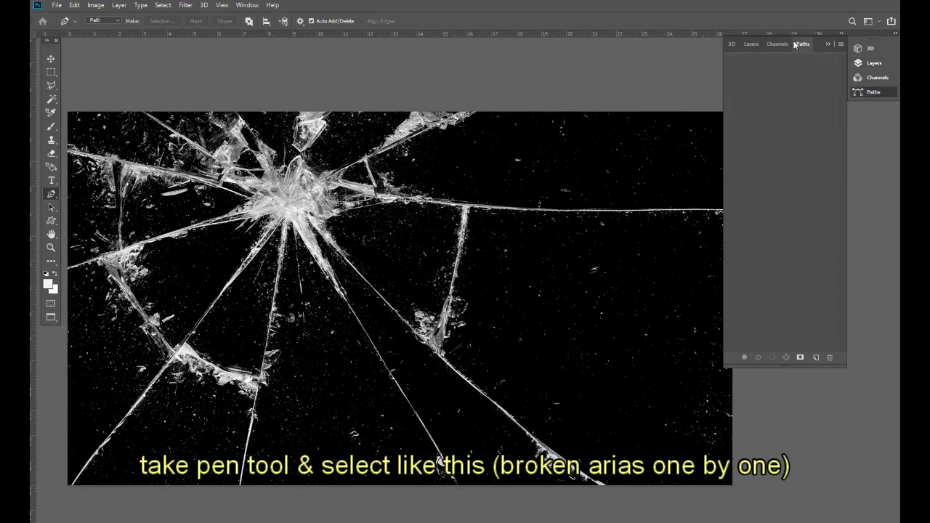
click(247, 5)
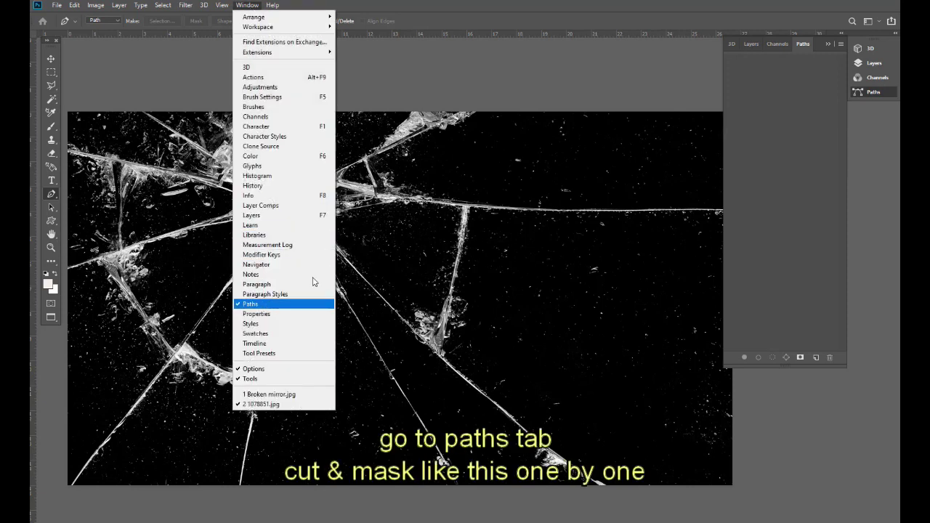
click(312, 304)
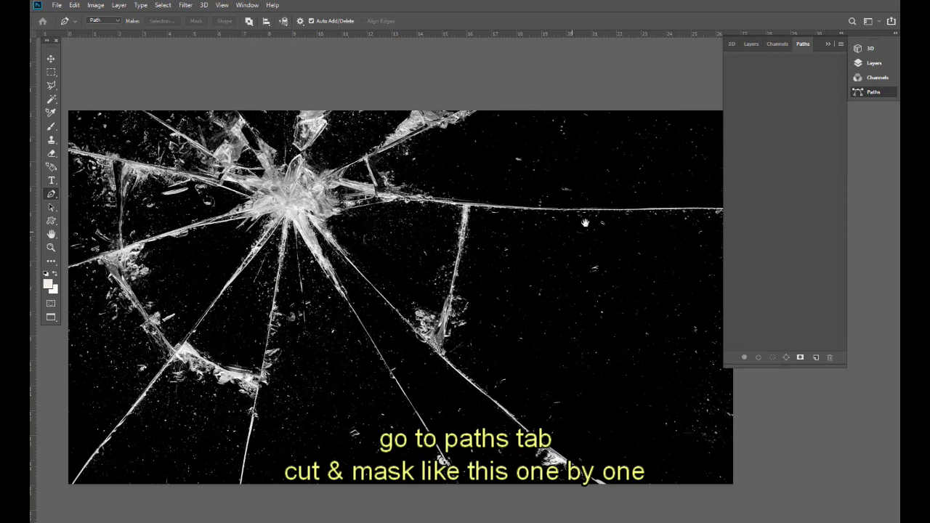
drag(585, 222, 610, 206)
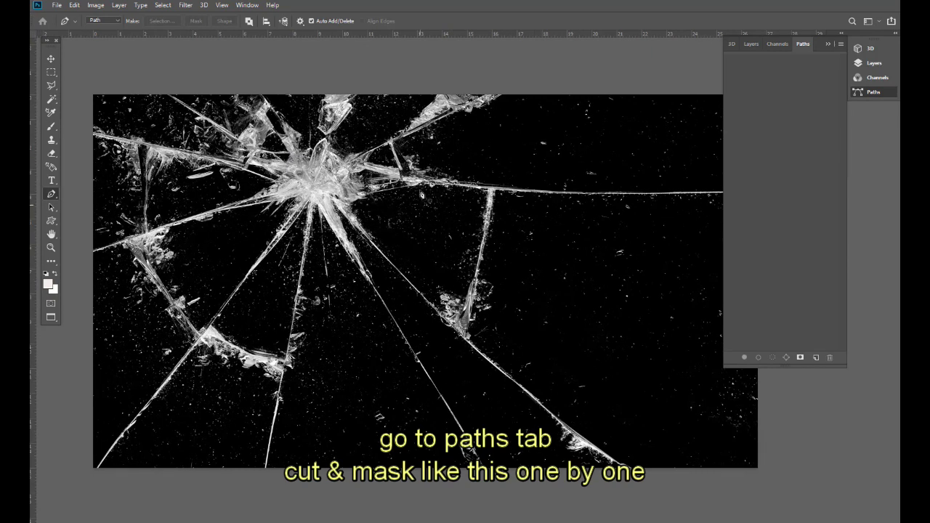
drag(479, 259, 426, 248)
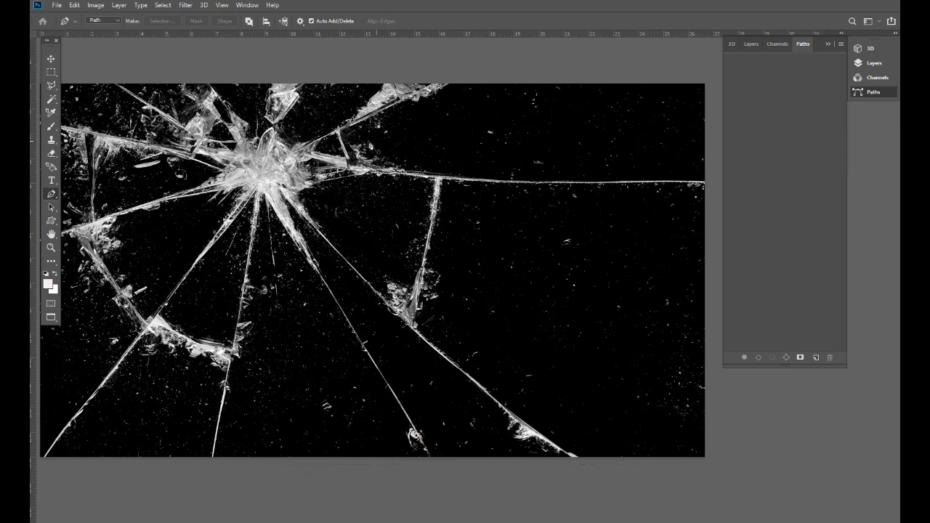
drag(159, 112, 221, 124)
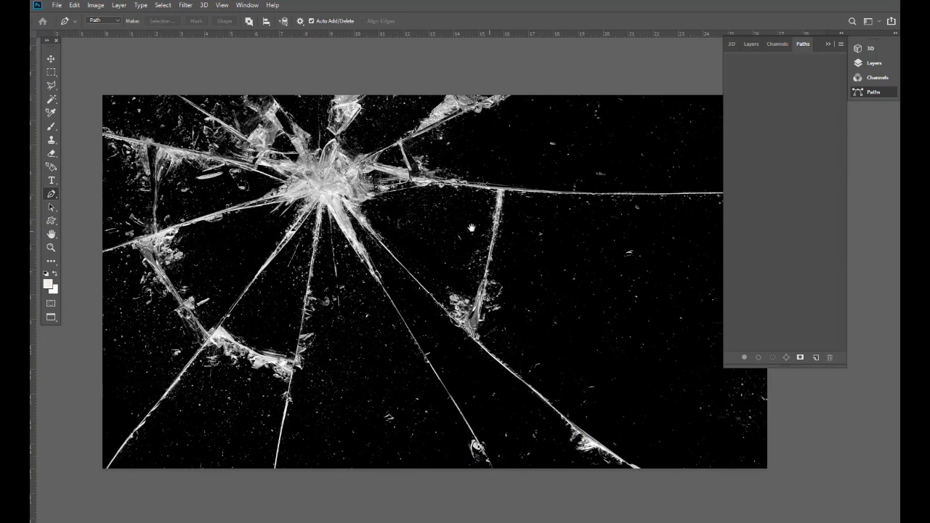
drag(472, 228, 411, 213)
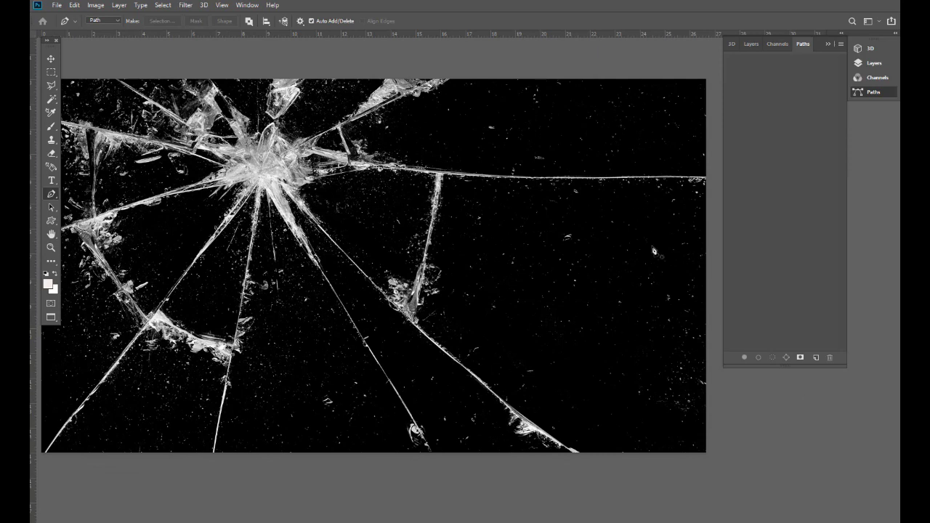
drag(609, 294, 632, 304)
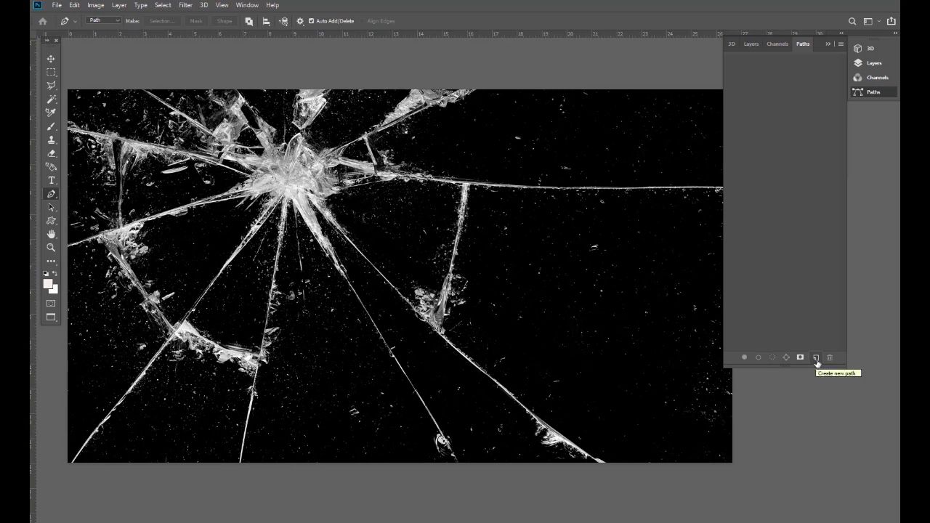
Create a new path and trace Path 1 around the upper-right shard along its cracks
click(816, 359)
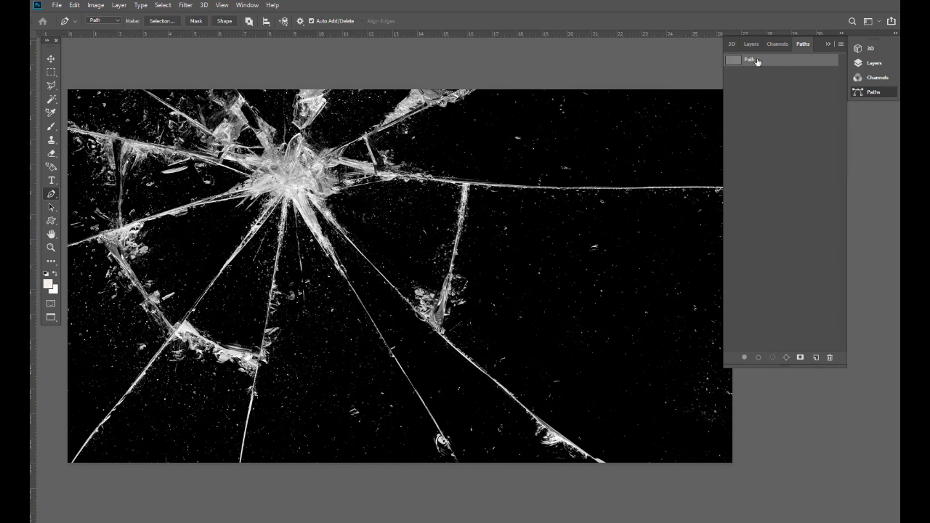
drag(562, 134, 507, 190)
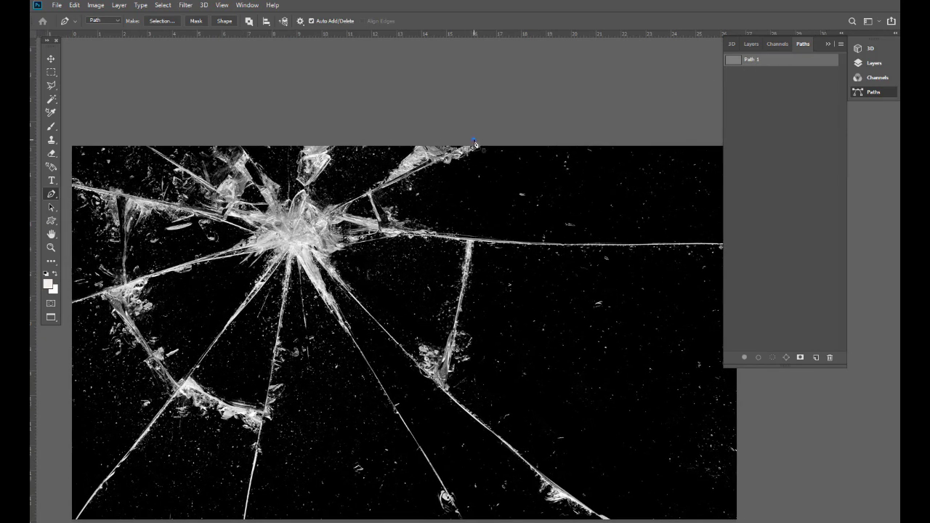
click(334, 210)
drag(374, 226, 322, 214)
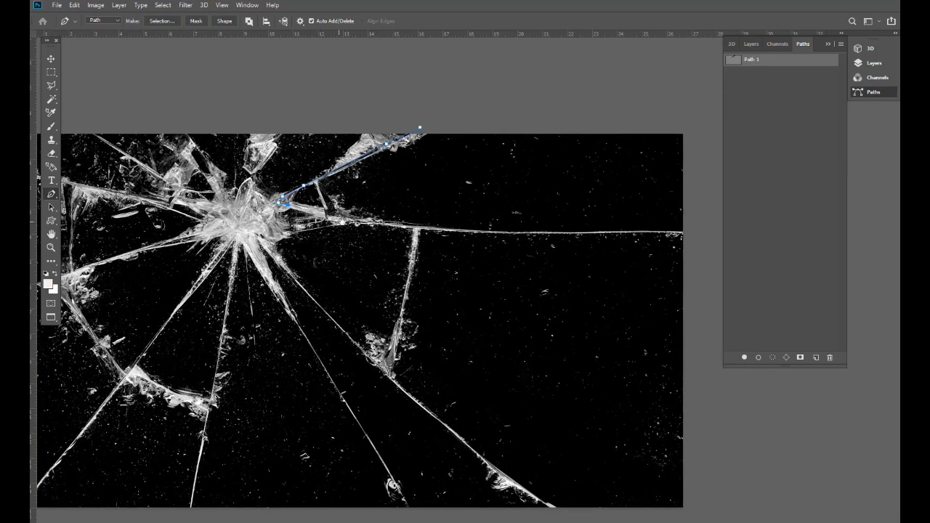
click(418, 228)
click(684, 233)
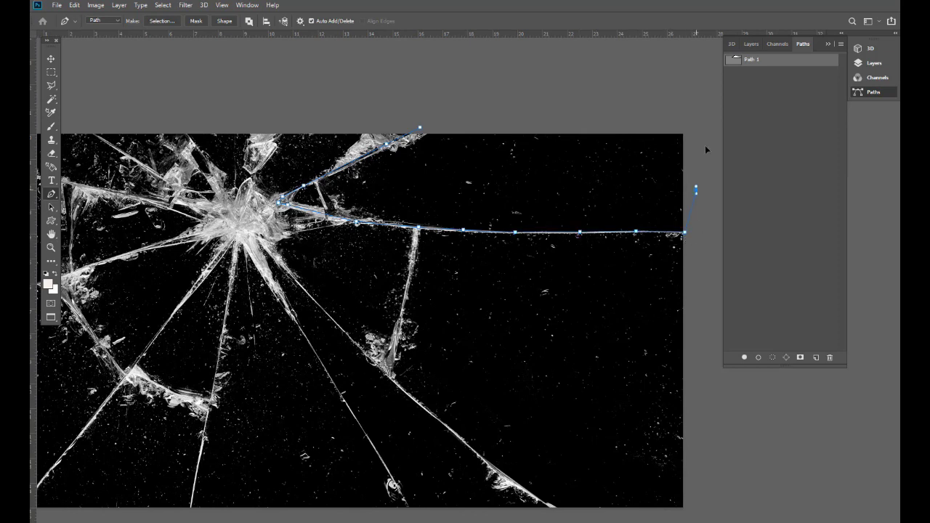
click(647, 99)
click(550, 102)
Load Path 1 as a selection, then deselect it
click(773, 359)
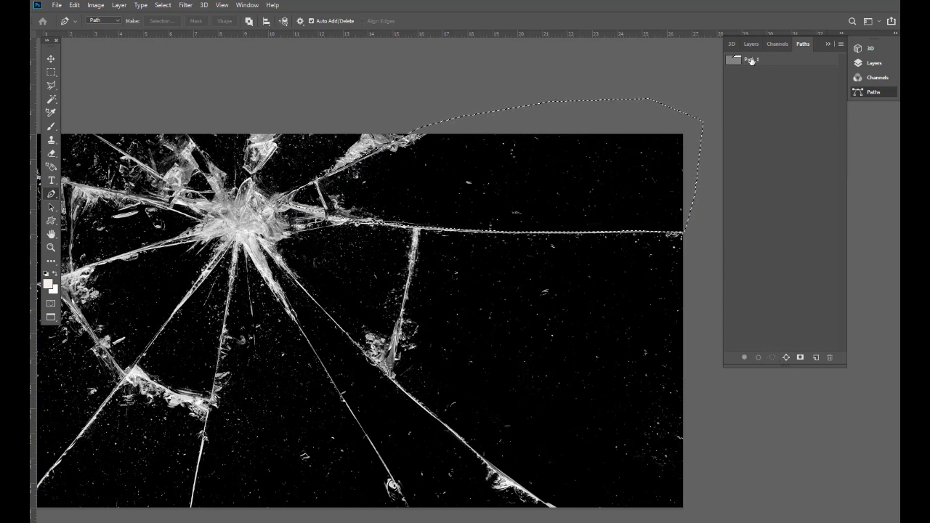
click(162, 5)
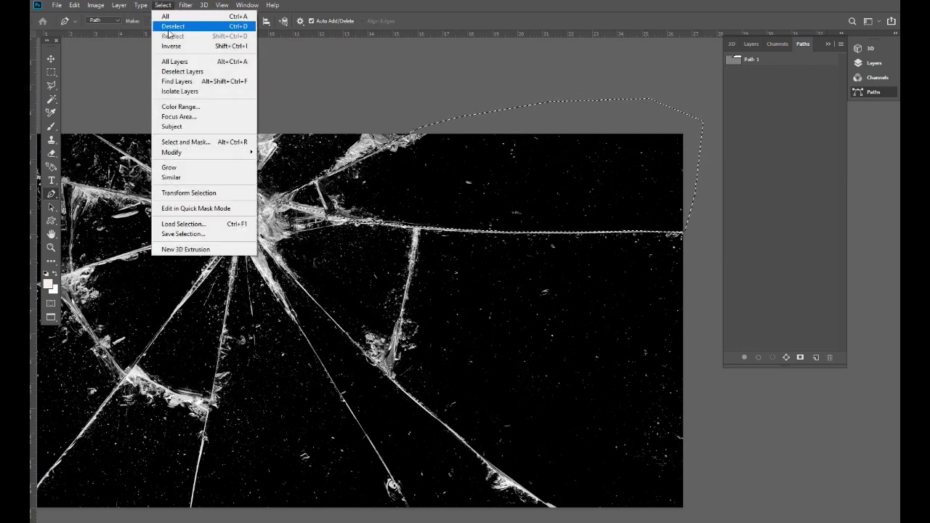
click(171, 27)
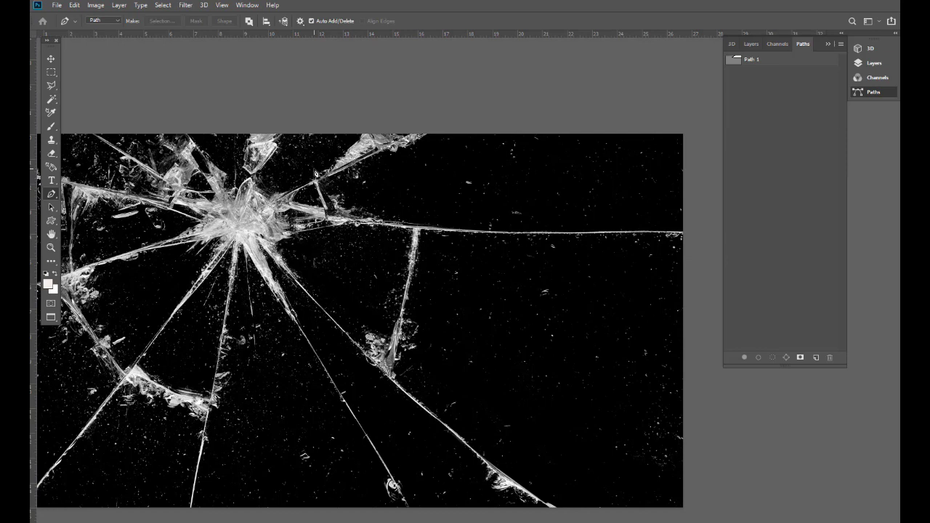
drag(340, 203, 416, 180)
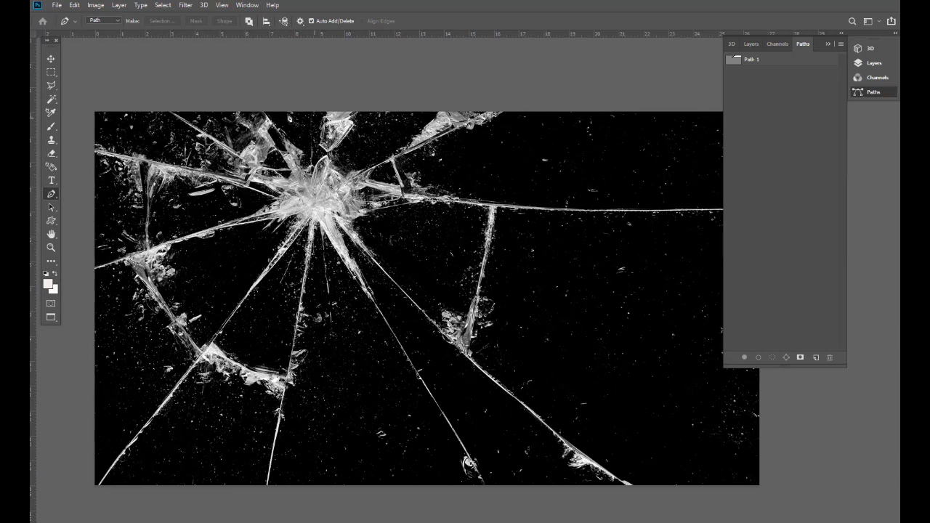
mouse_move(567, 263)
mouse_down()
mouse_move(455, 240)
mouse_move(548, 230)
mouse_up()
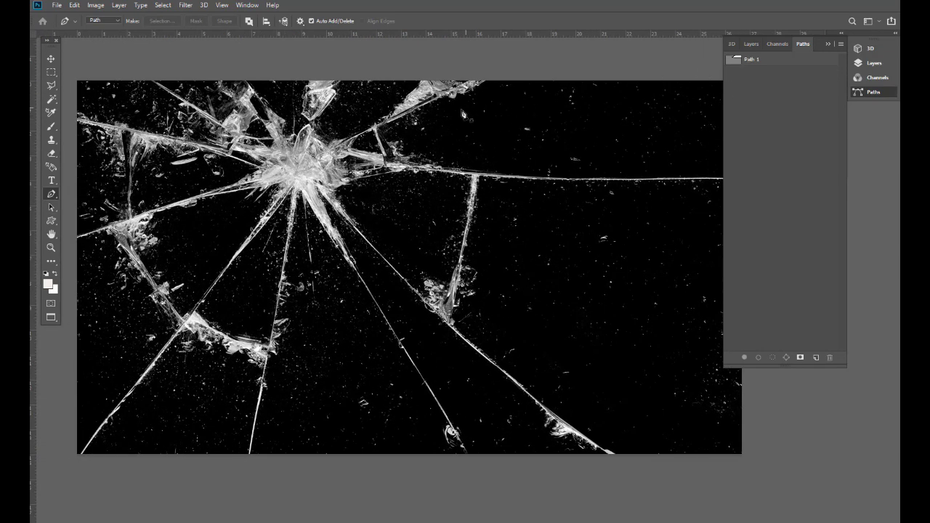
drag(627, 162, 542, 171)
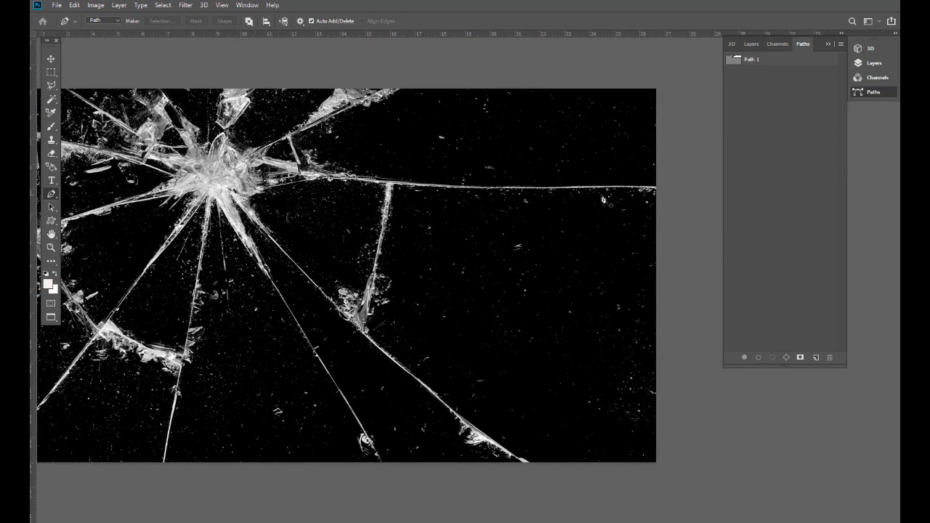
Trace Path 2 around the right-side shard along horizontal, vertical and diagonal cracks
click(818, 359)
scroll(570, 253, down, 2)
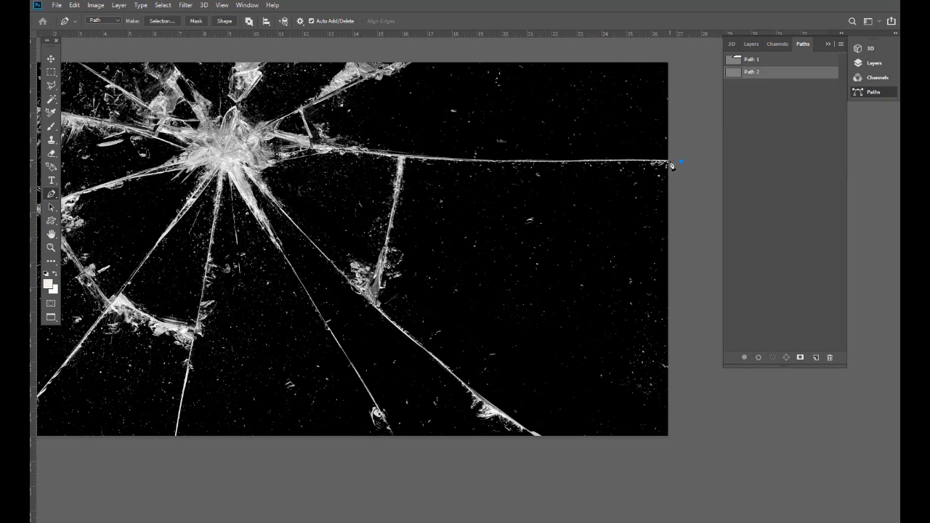
click(573, 161)
click(429, 155)
key(ctrl+z)
click(407, 156)
click(380, 271)
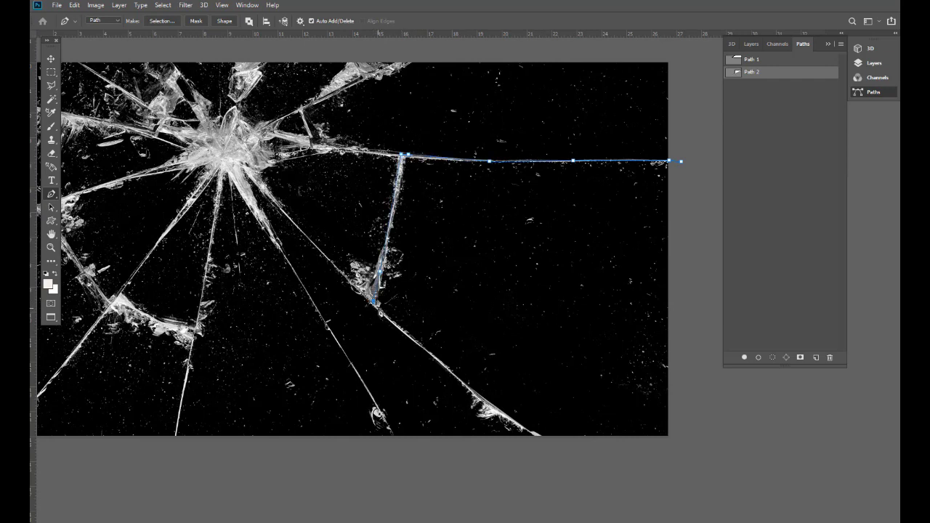
scroll(409, 334, down, 3)
click(430, 322)
click(473, 357)
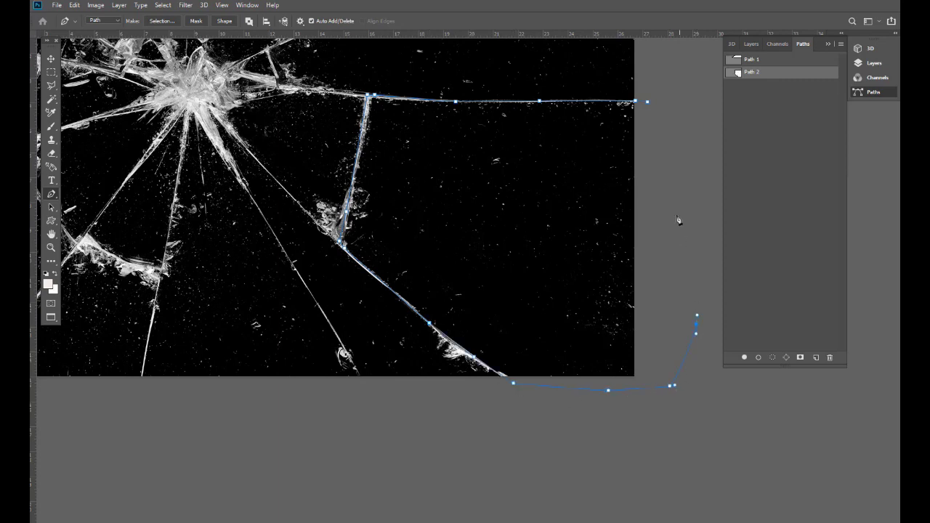
Load Path 2 as a selection, then deselect it
click(774, 359)
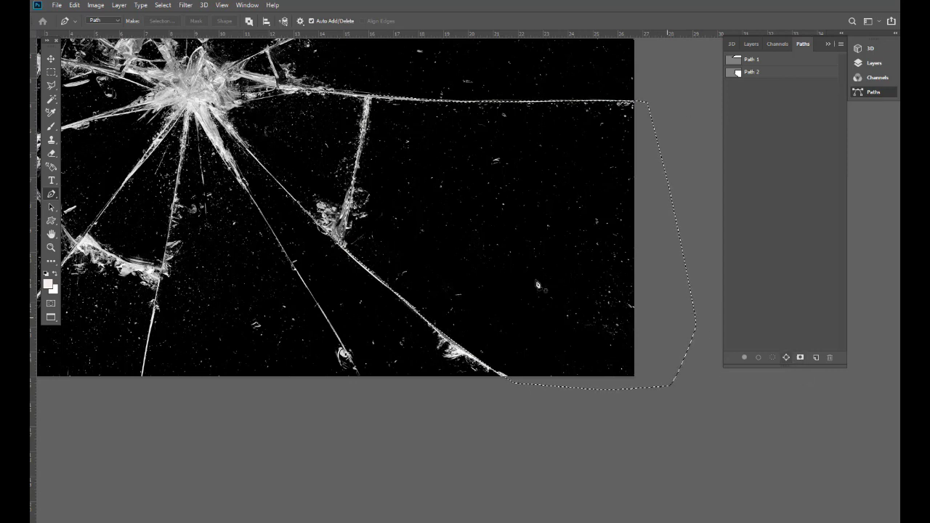
click(158, 5)
click(173, 28)
Trace Path 3 around the impact centre and down the rightward crack
click(817, 358)
drag(549, 231, 604, 286)
click(264, 151)
click(271, 137)
click(285, 135)
click(297, 133)
click(339, 149)
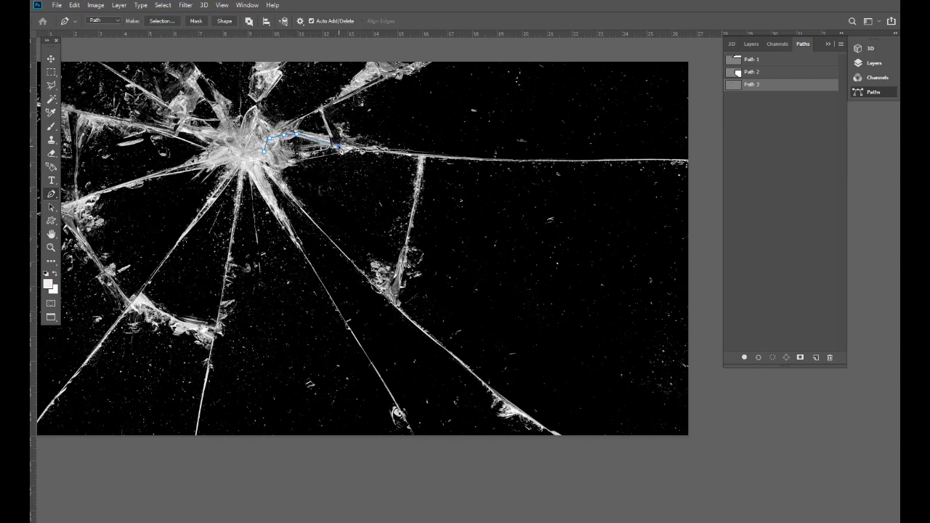
click(420, 158)
click(396, 298)
key(Return)
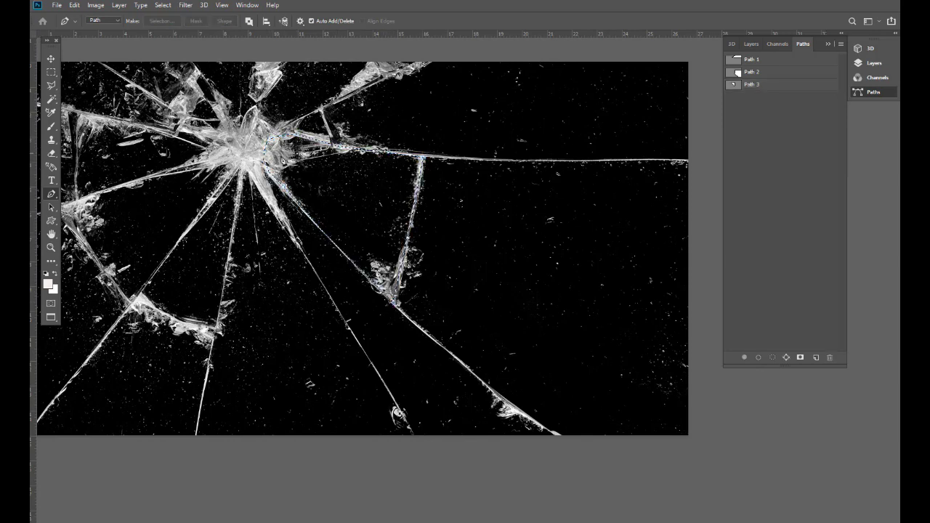
Trace Path 4 along the long diagonal crack
click(816, 358)
click(254, 162)
click(314, 221)
click(396, 304)
click(447, 350)
click(534, 420)
click(758, 163)
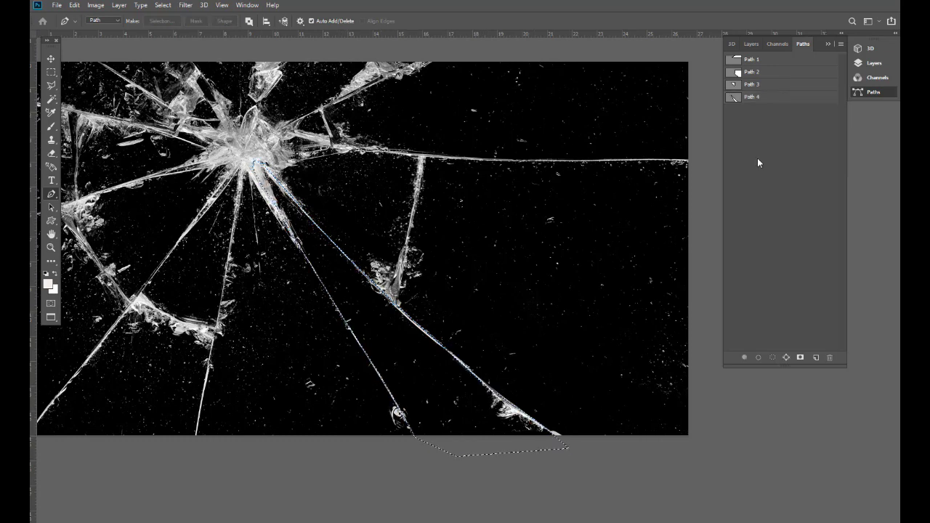
Trace Path 5 along the lower cracks
click(816, 358)
click(197, 435)
click(244, 162)
click(410, 432)
key(Escape)
Trace Path 6 from the lower-left crack up to the centre and back below the bottom edge
click(139, 438)
click(146, 432)
click(257, 289)
click(360, 155)
click(338, 298)
drag(310, 442, 247, 458)
key(Escape)
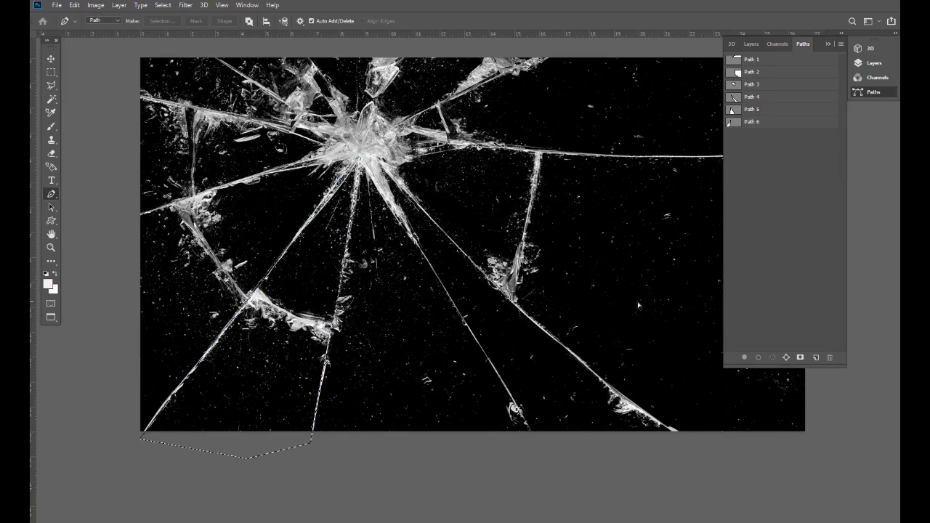
drag(633, 244, 560, 248)
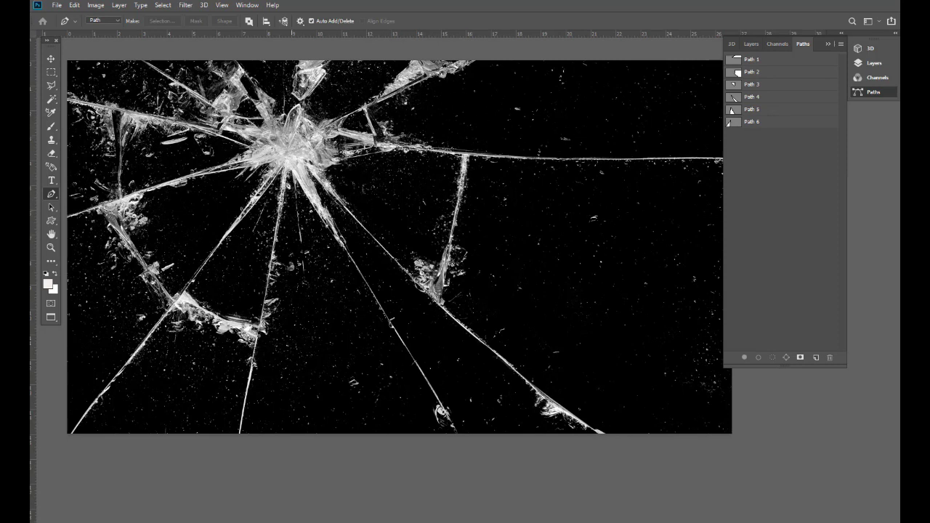
Trace Path 7 from the top edge through the impact centre, select it, then deselect
click(815, 357)
click(302, 108)
click(296, 136)
click(315, 136)
click(339, 120)
click(401, 88)
click(435, 67)
key(ctrl+Return)
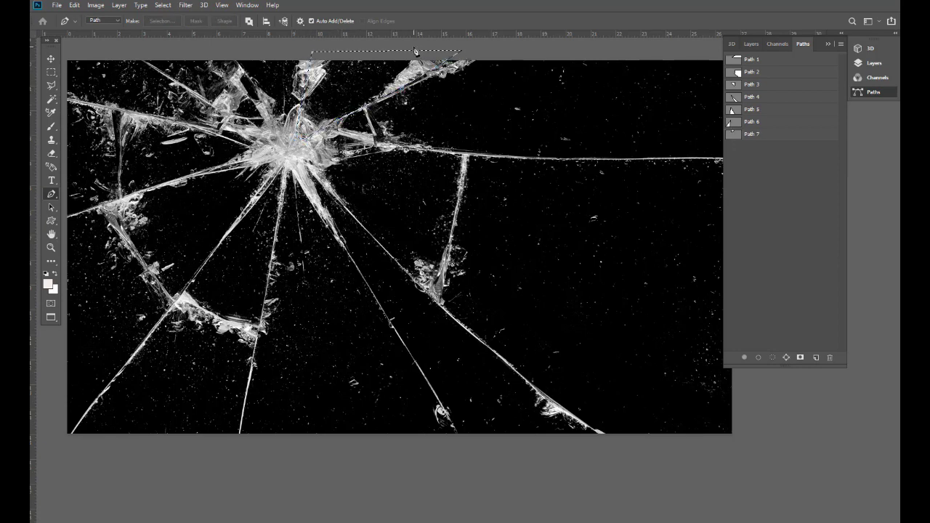
key(ctrl+d)
Back in the Layers panel, duplicate Background copy twice with Ctrl+J
click(752, 45)
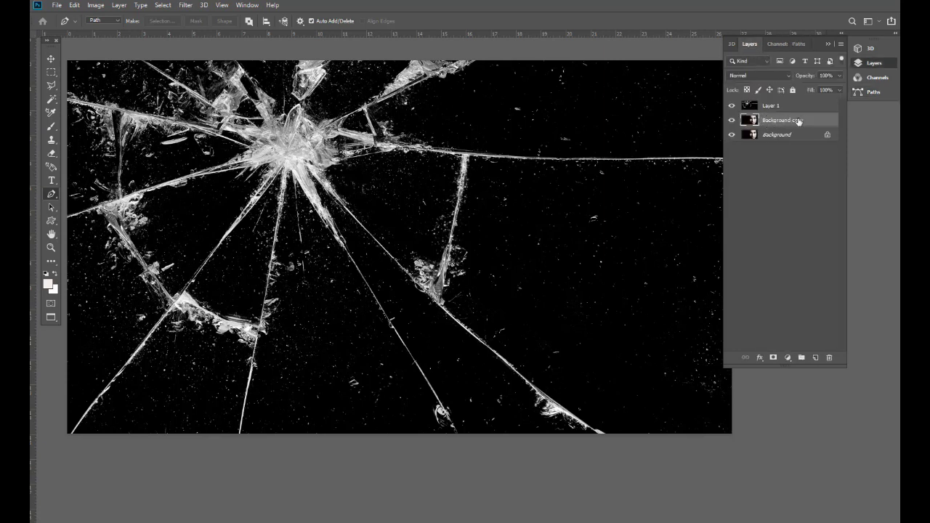
click(798, 44)
click(749, 47)
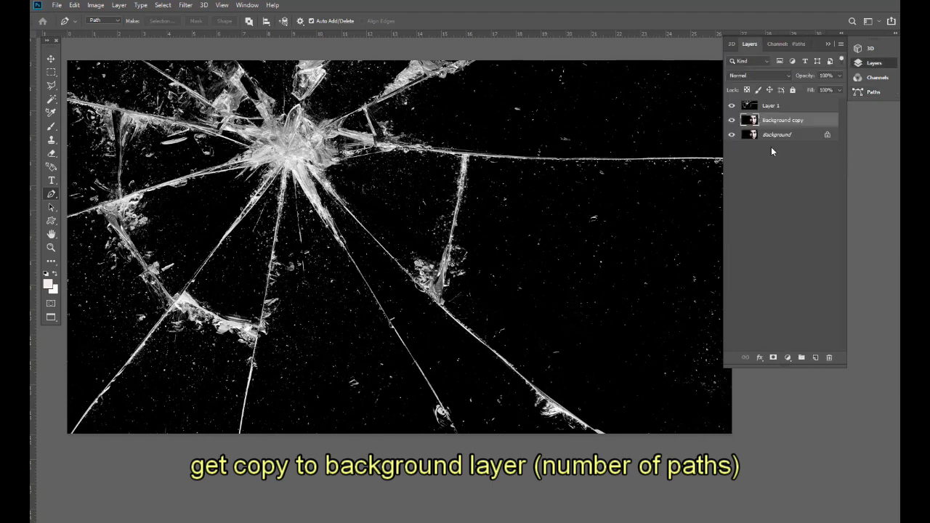
right_click(800, 122)
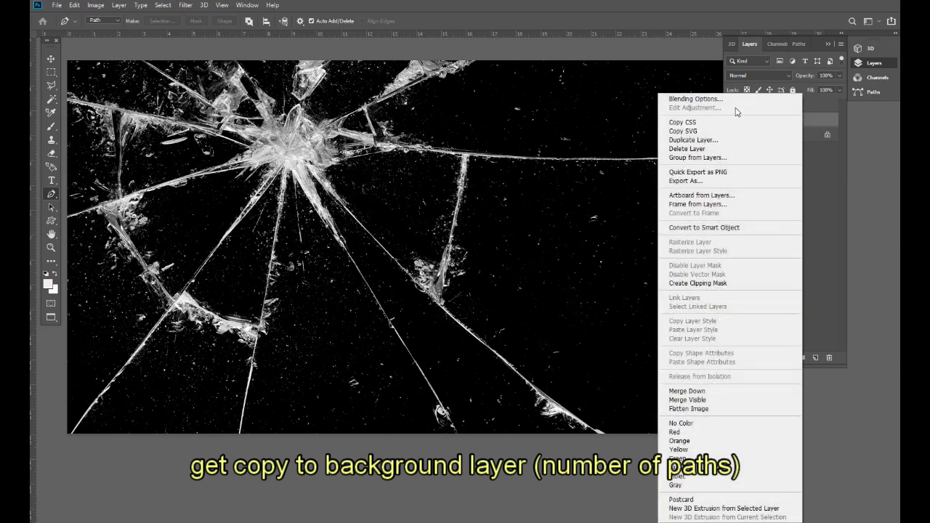
click(894, 143)
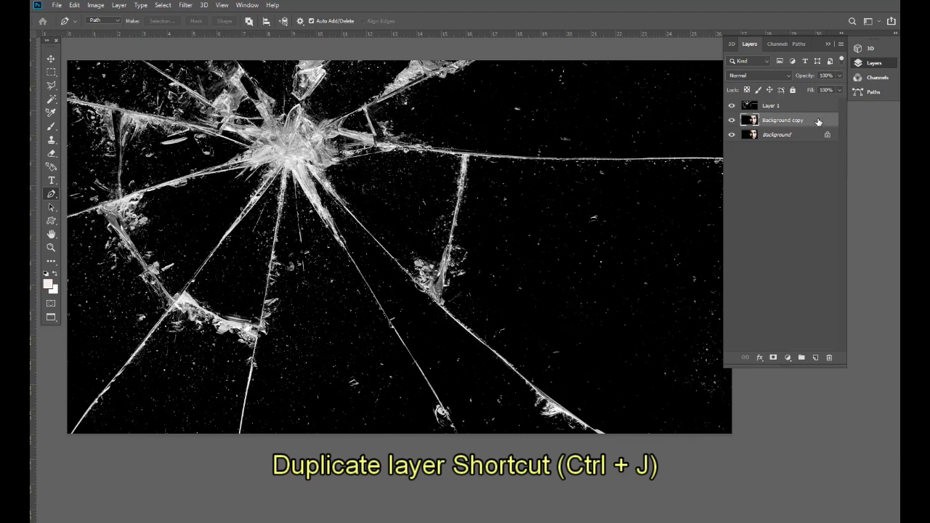
key(ctrl+j)
key(ctrl+j)
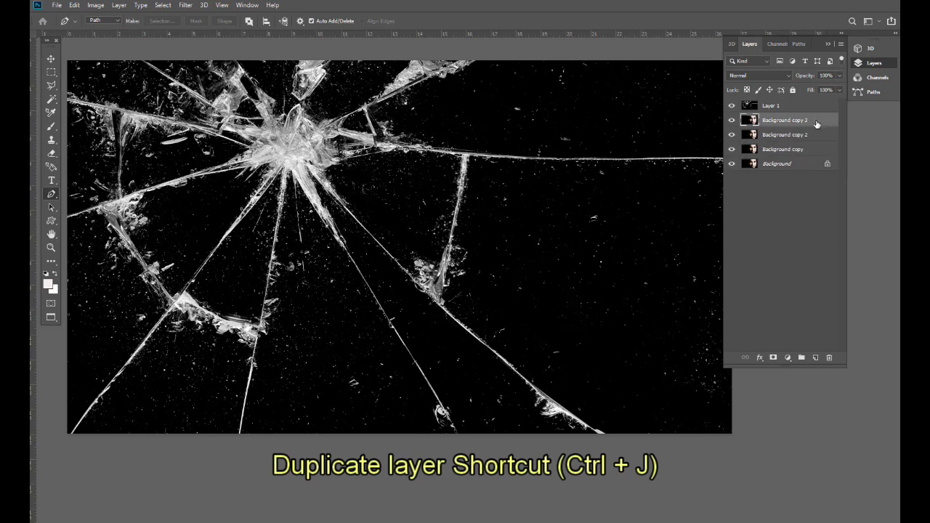
key(ctrl+j)
key(ctrl+j)
key(ctrl+j)
key(ctrl+j)
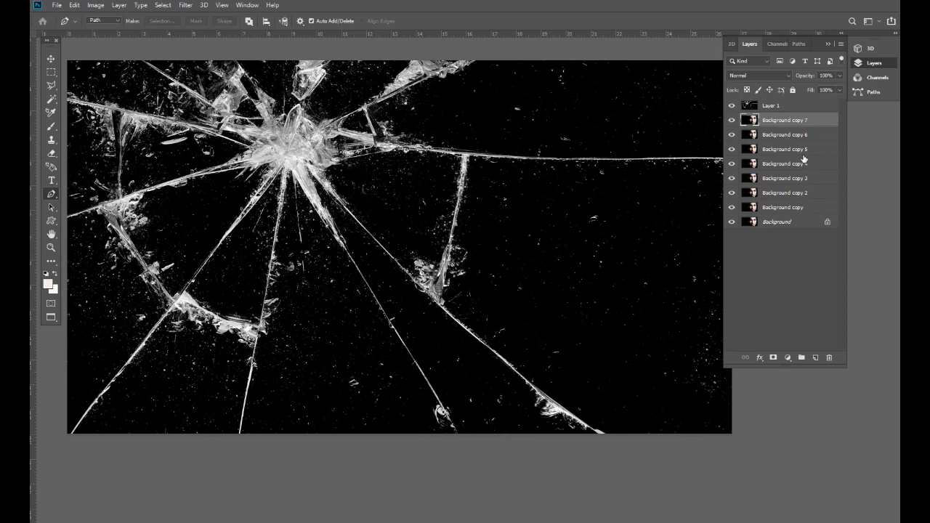
Load Path 1 as a selection and add it as a layer mask on Background copy
click(800, 45)
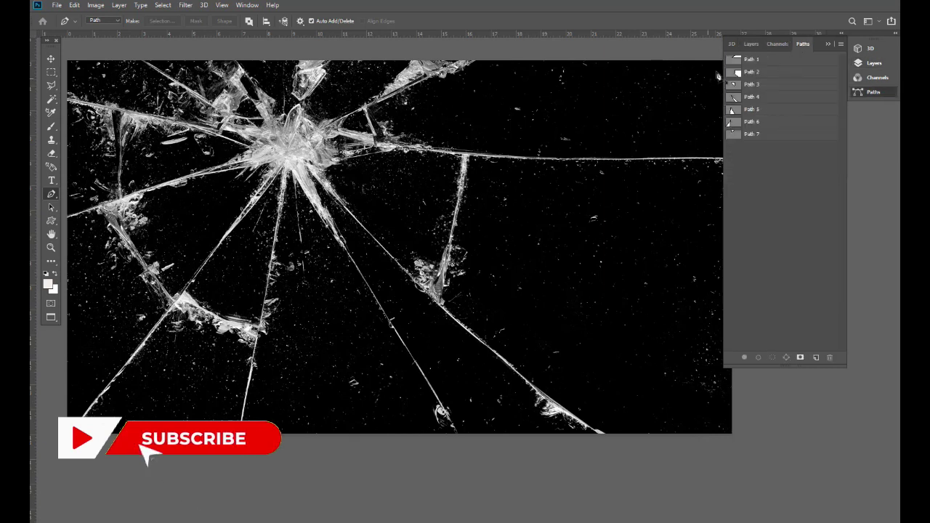
click(755, 61)
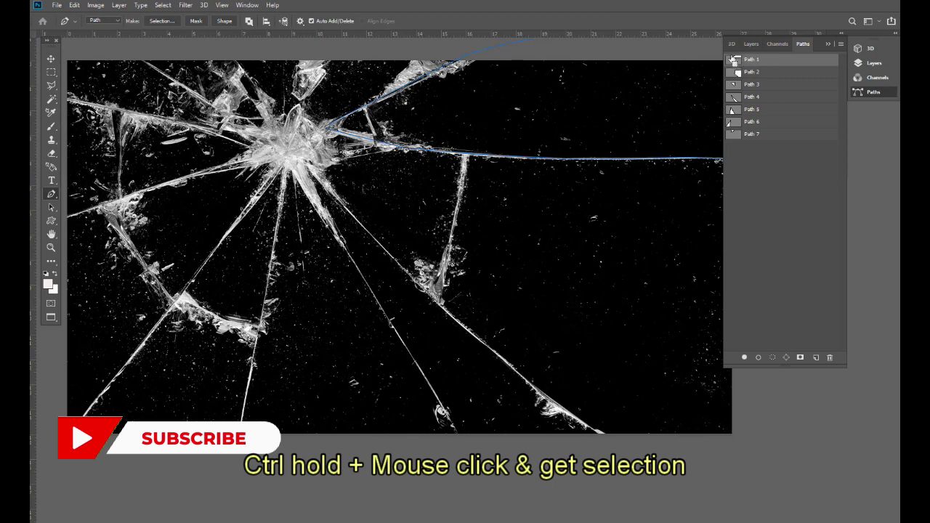
ctrl+click(736, 63)
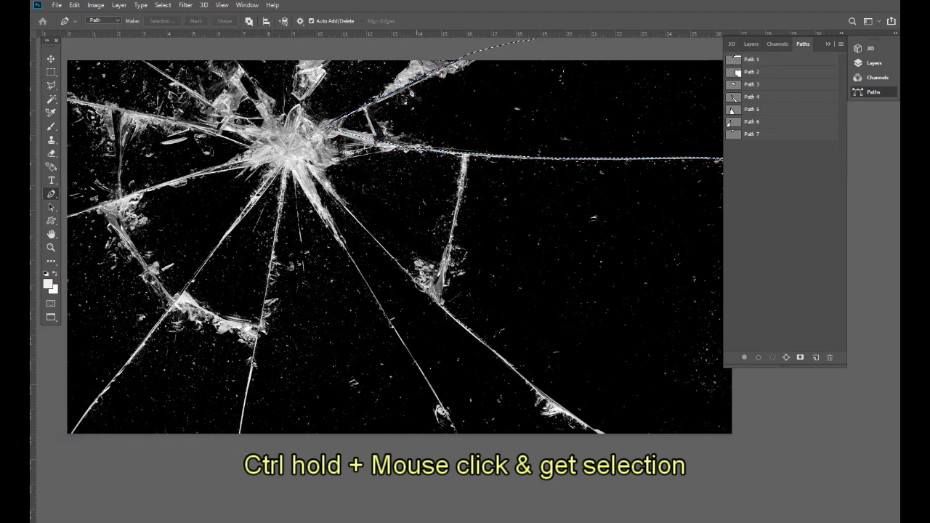
click(751, 44)
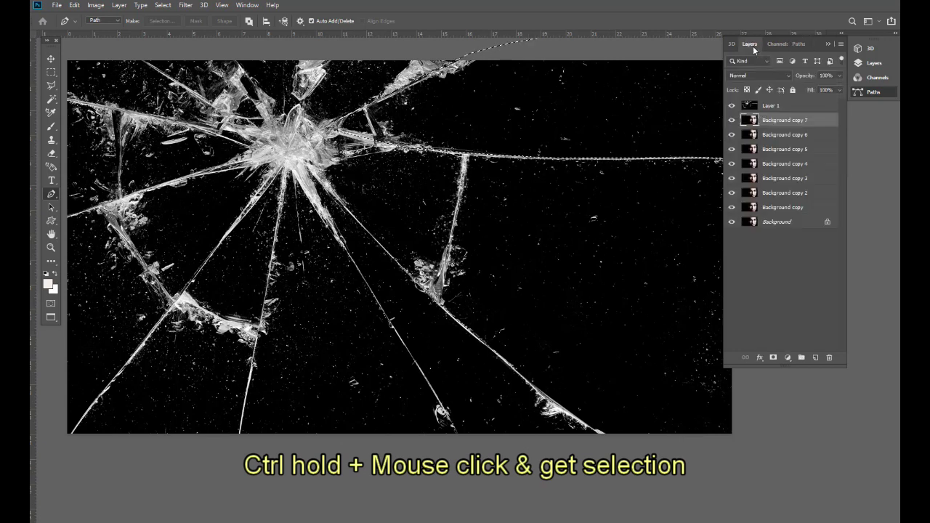
click(783, 209)
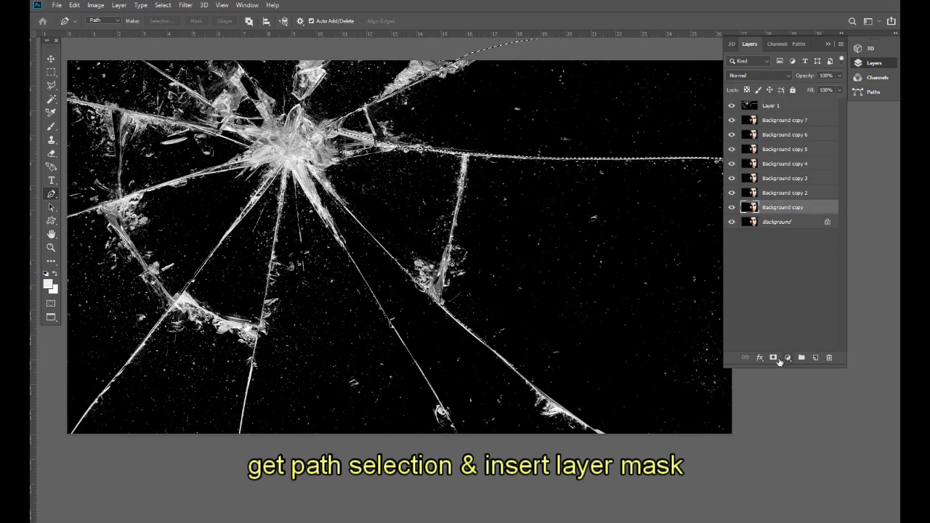
click(775, 358)
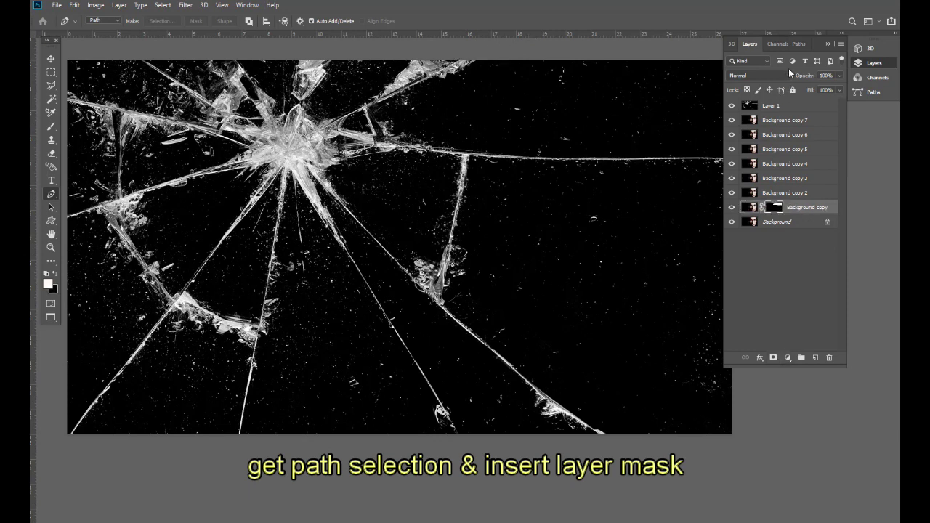
Load Path 2 as a selection and mask Background copy 2 with it
click(799, 43)
ctrl+click(747, 76)
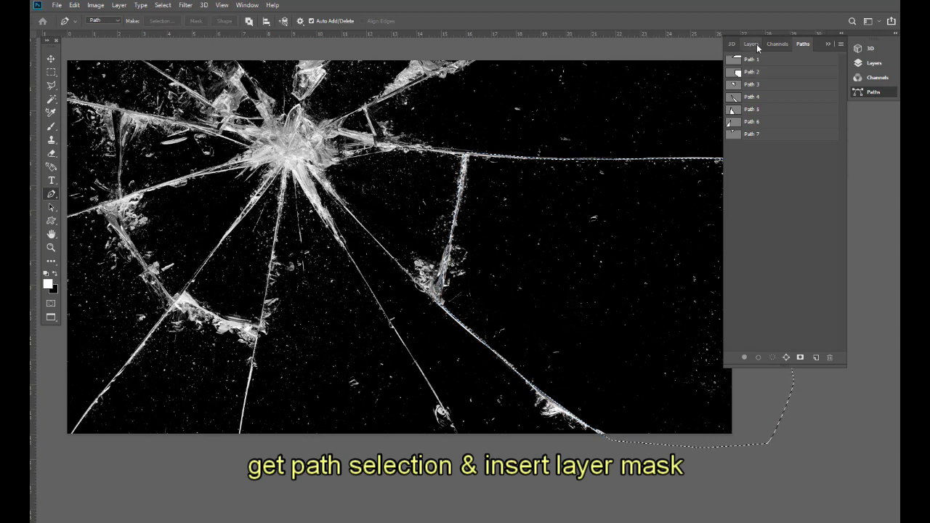
click(752, 44)
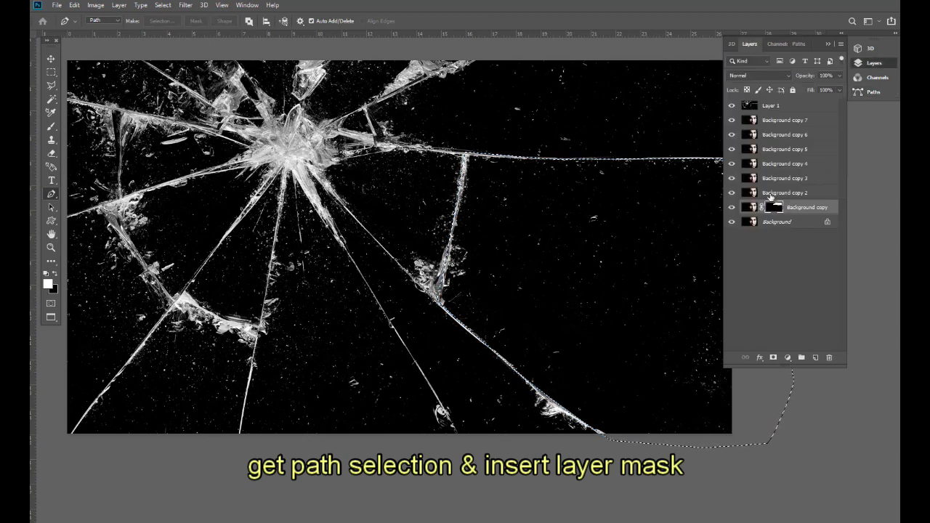
click(772, 193)
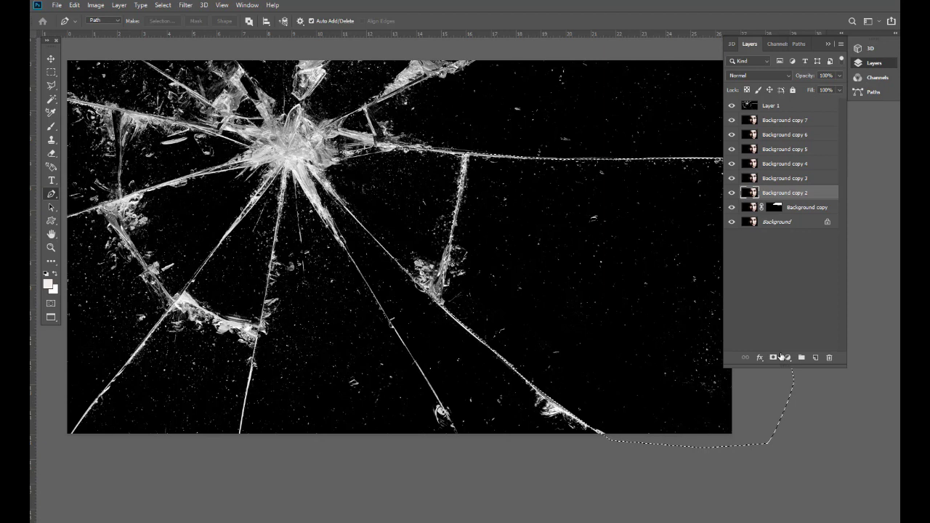
click(774, 357)
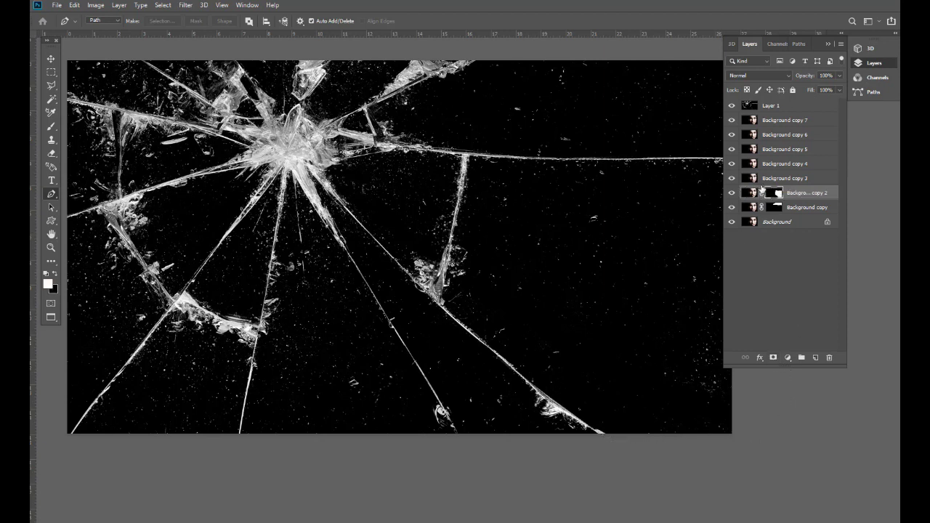
Mask Background copy 3 and copy 4 with selections from Path 3 and Path 4
click(799, 43)
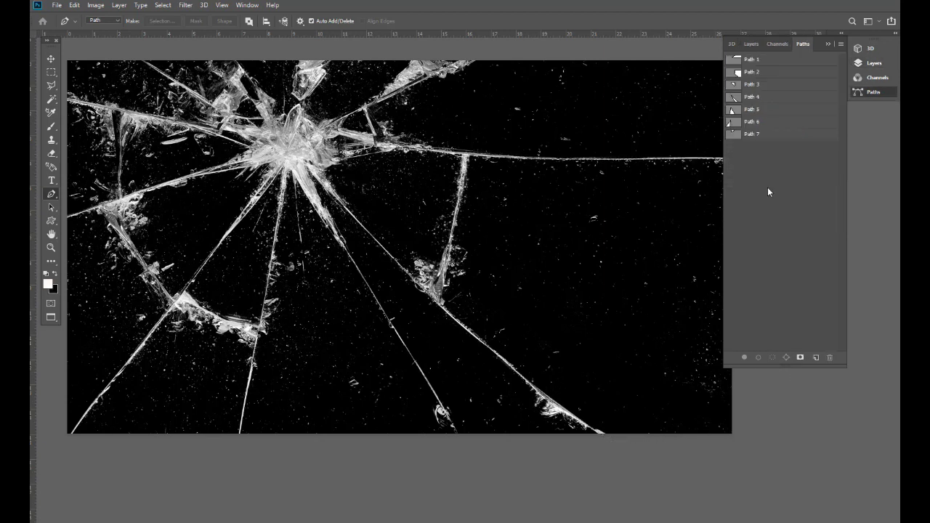
click(750, 85)
click(751, 44)
click(756, 179)
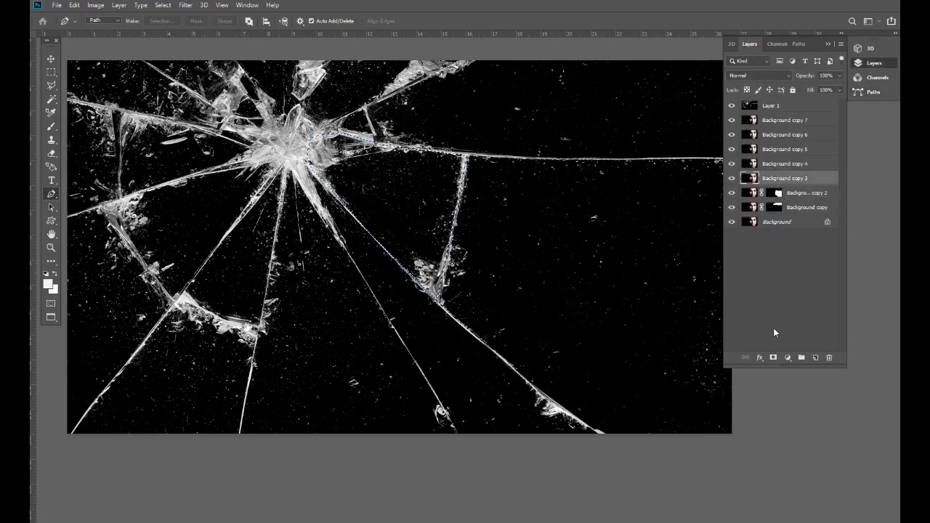
click(774, 358)
click(799, 44)
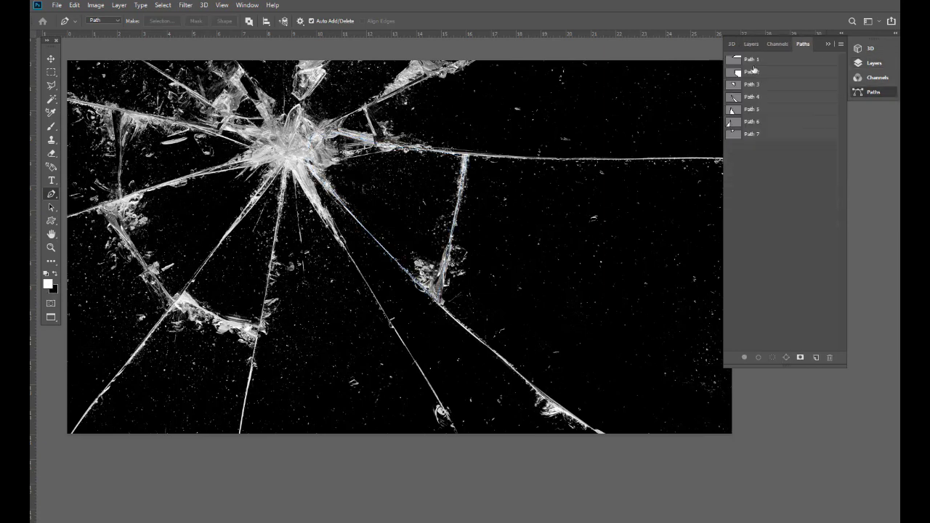
click(753, 97)
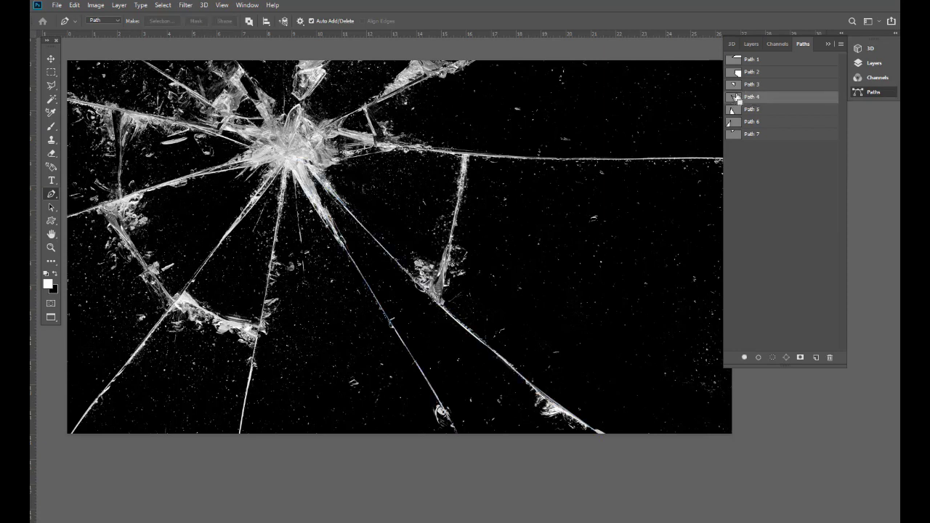
click(751, 44)
click(785, 163)
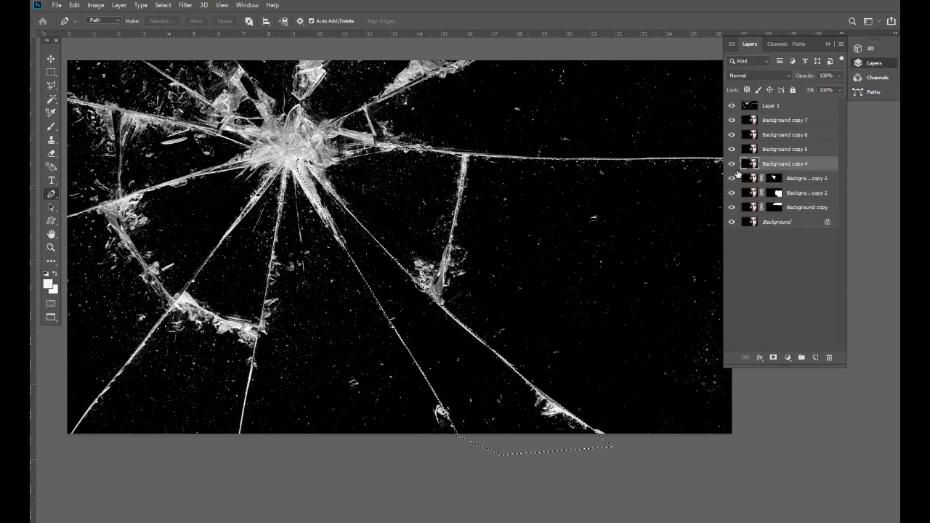
click(774, 357)
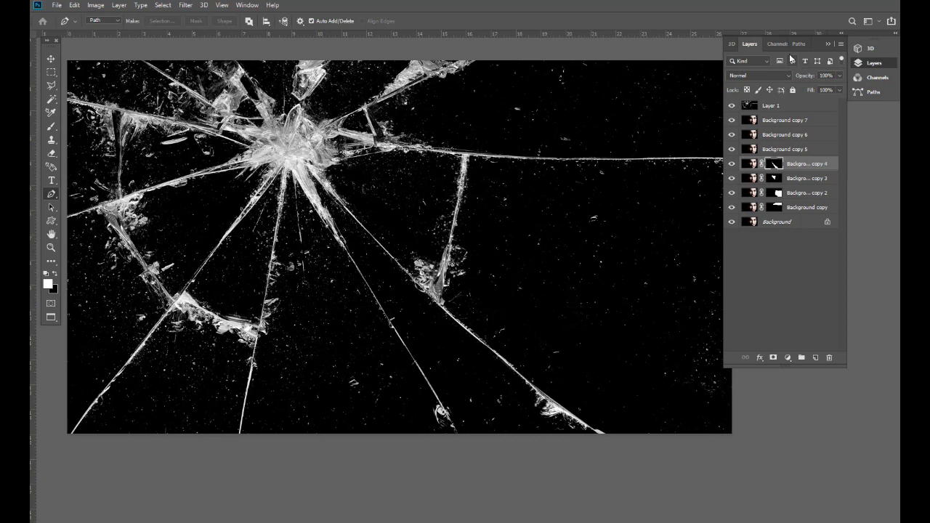
Mask Background copy 5 and copy 6 with selections from Path 5 and Path 6
click(797, 46)
click(751, 110)
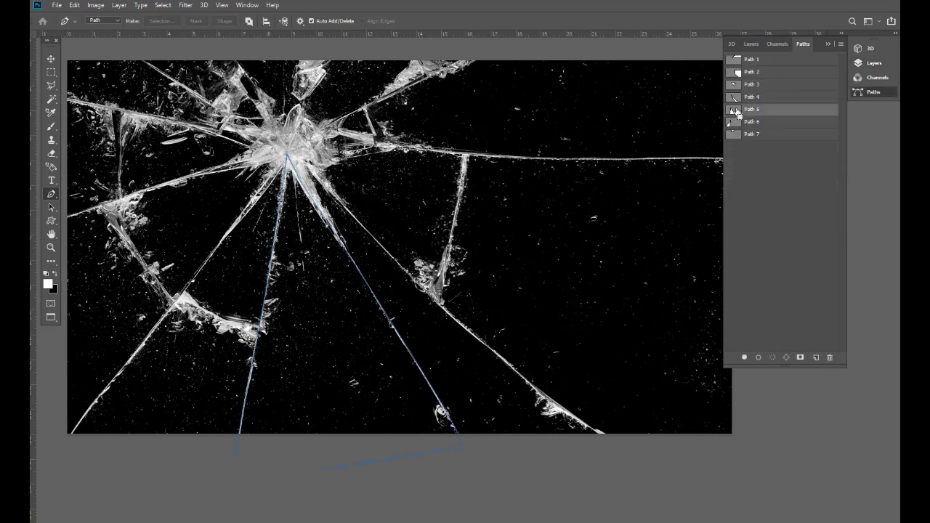
ctrl+click(739, 110)
click(750, 44)
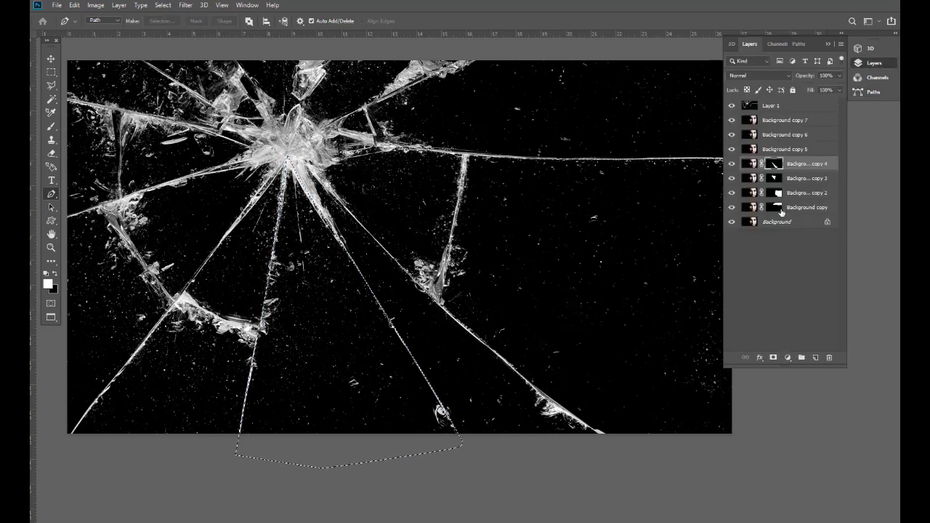
click(775, 150)
click(774, 357)
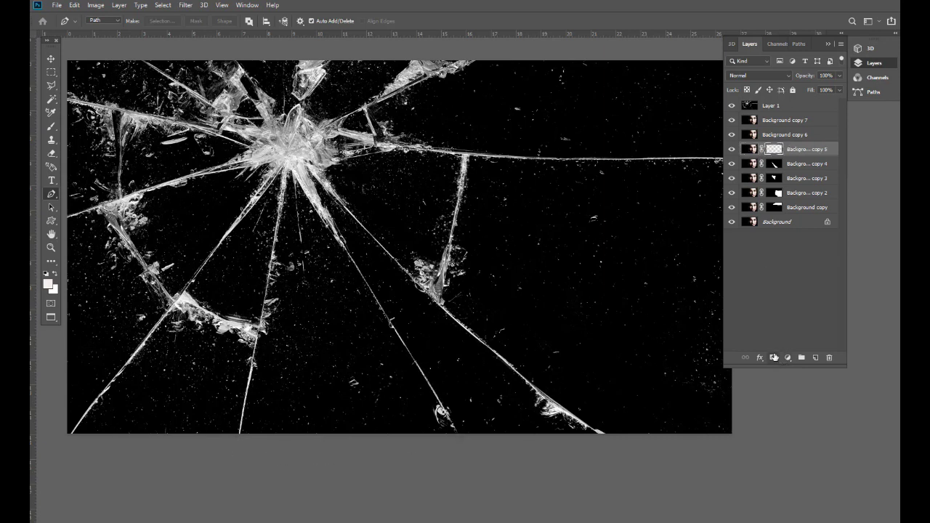
click(799, 45)
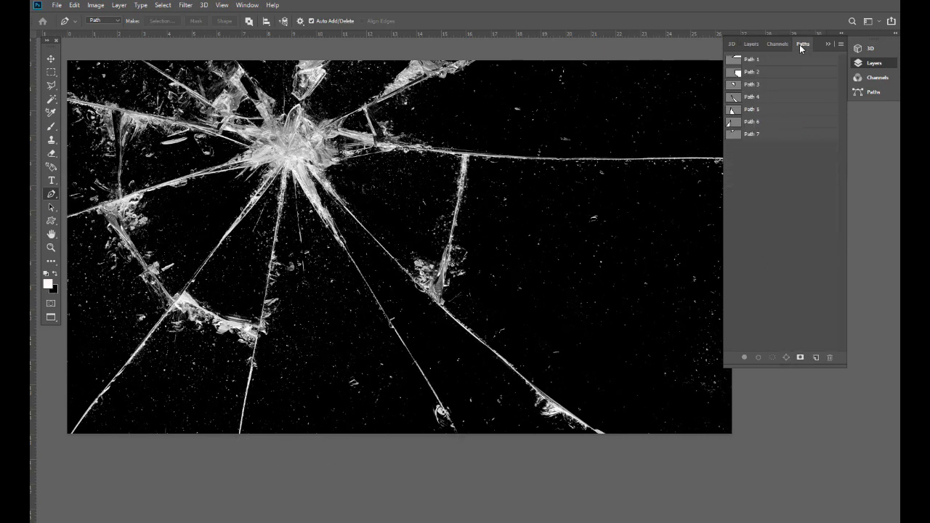
ctrl+click(734, 122)
click(751, 44)
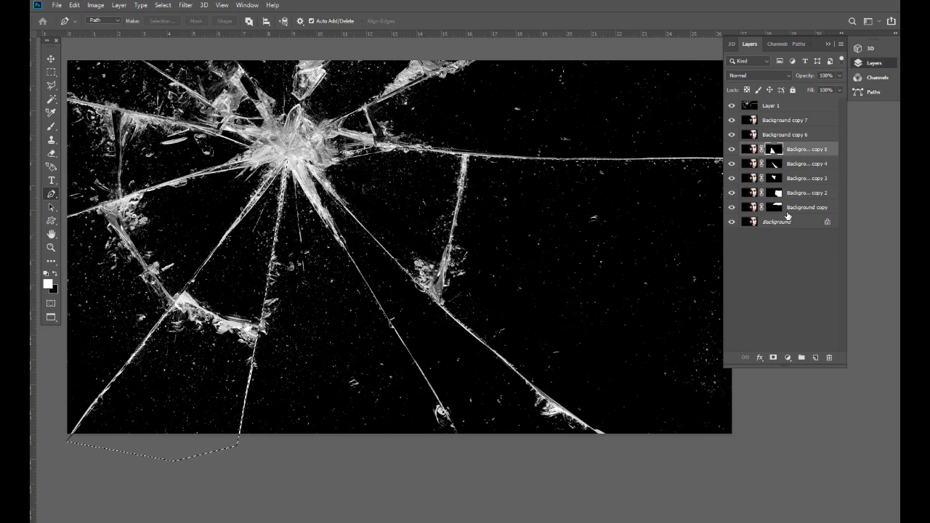
click(767, 136)
click(774, 358)
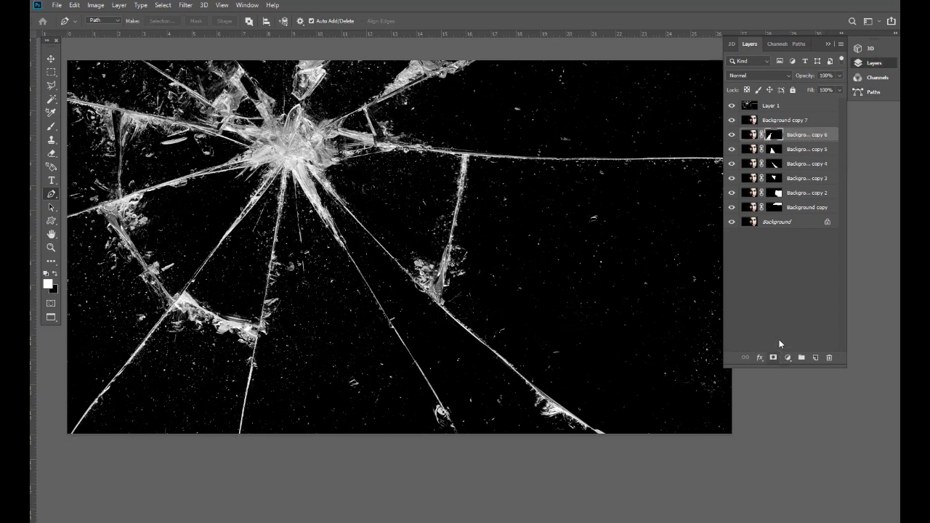
Mask Background copy 7 with the Path 7 selection, undoing a stray mask on copy 6
click(799, 43)
ctrl+click(747, 136)
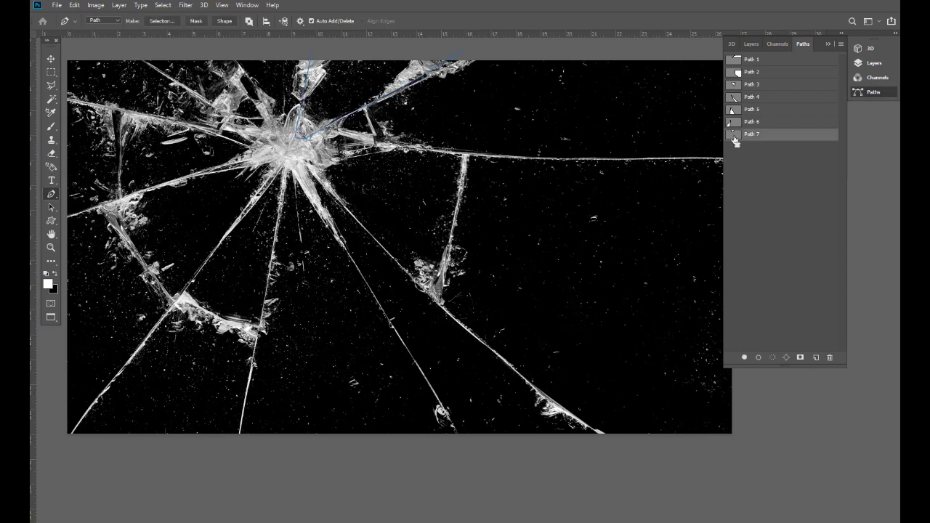
click(753, 44)
click(773, 358)
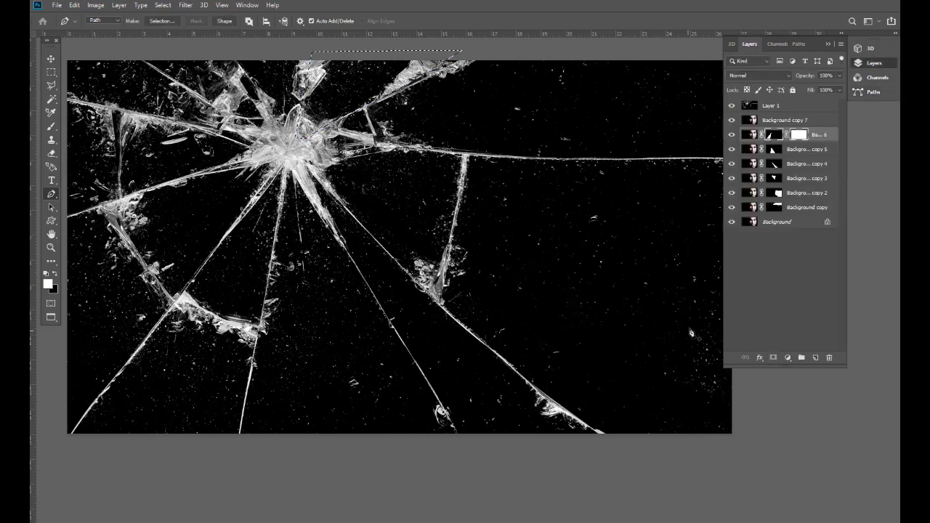
key(ctrl+z)
click(793, 122)
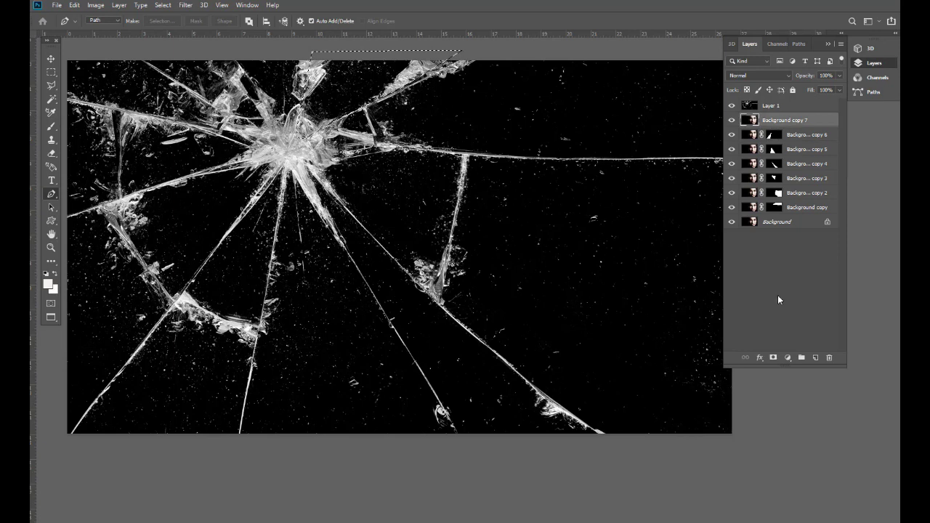
click(773, 358)
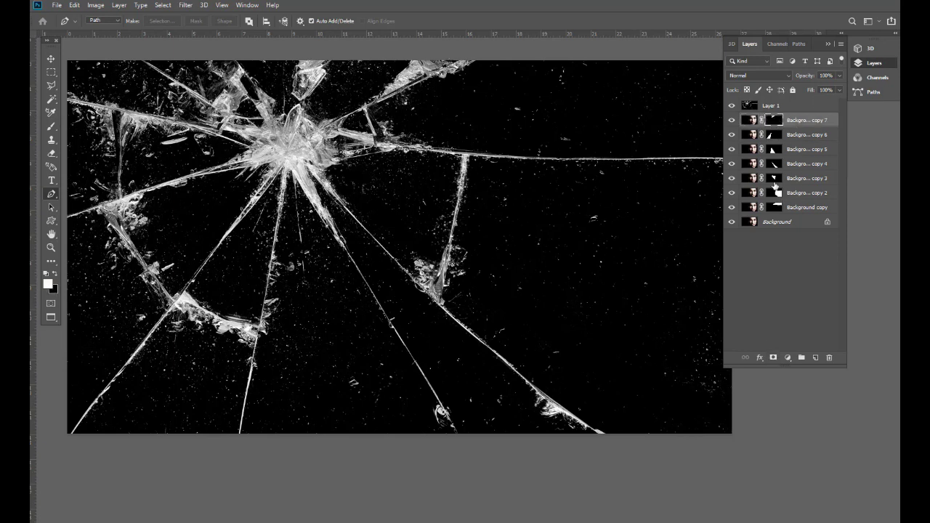
Unlink the masks from Background copy 6, 5, 4, 3 and 2
click(762, 135)
click(762, 150)
click(761, 164)
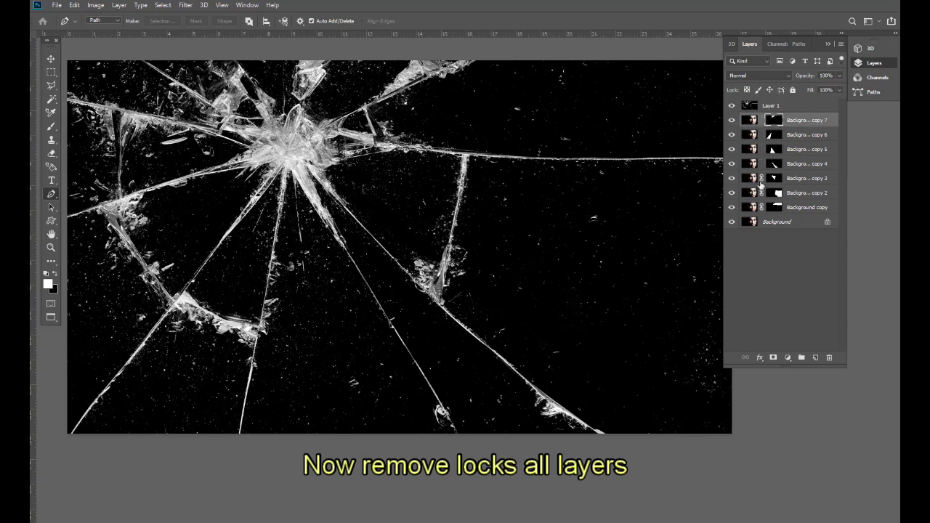
click(761, 179)
click(762, 193)
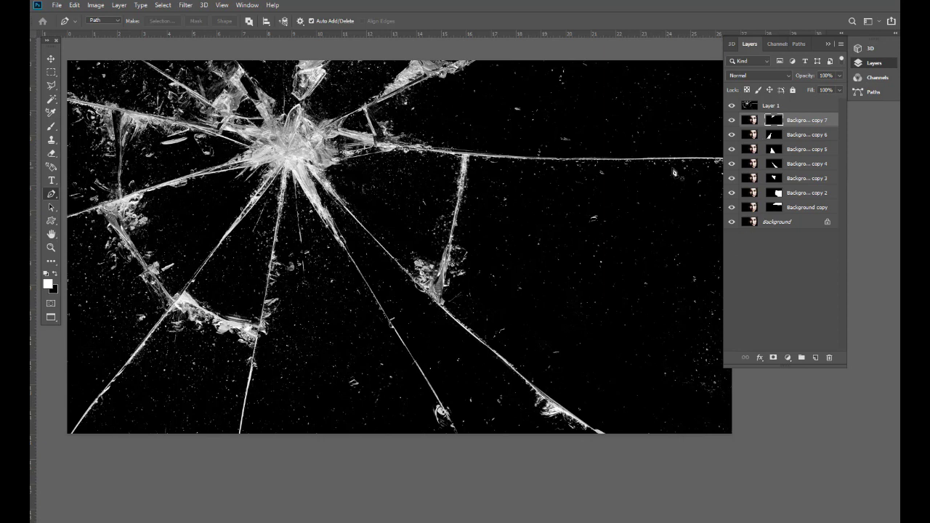
Select Layer 1's bright cracks via the RGB channel, copy them to Layer 2, and hide Layer 1
click(765, 107)
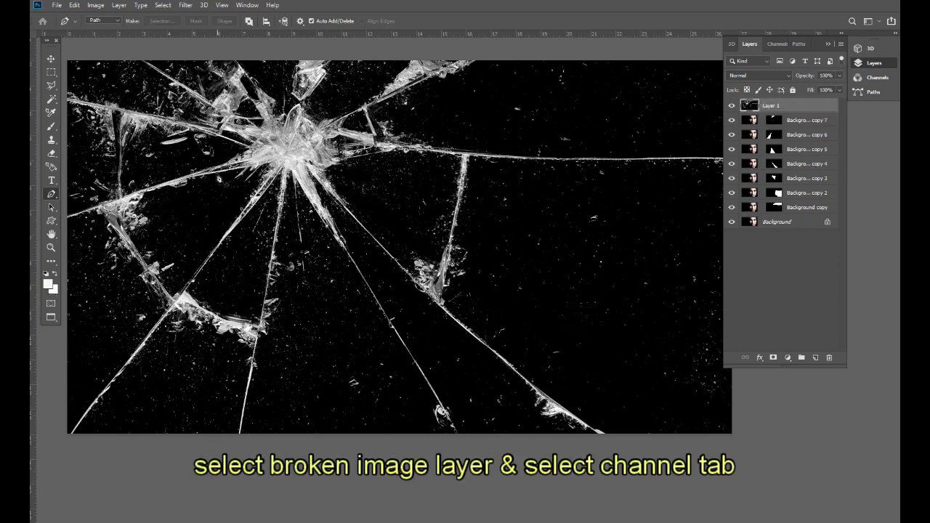
key(v)
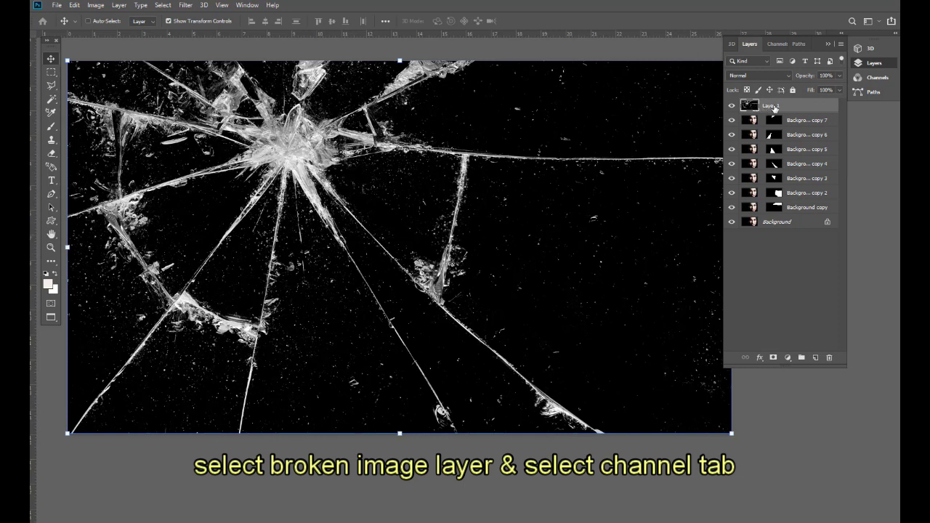
click(777, 45)
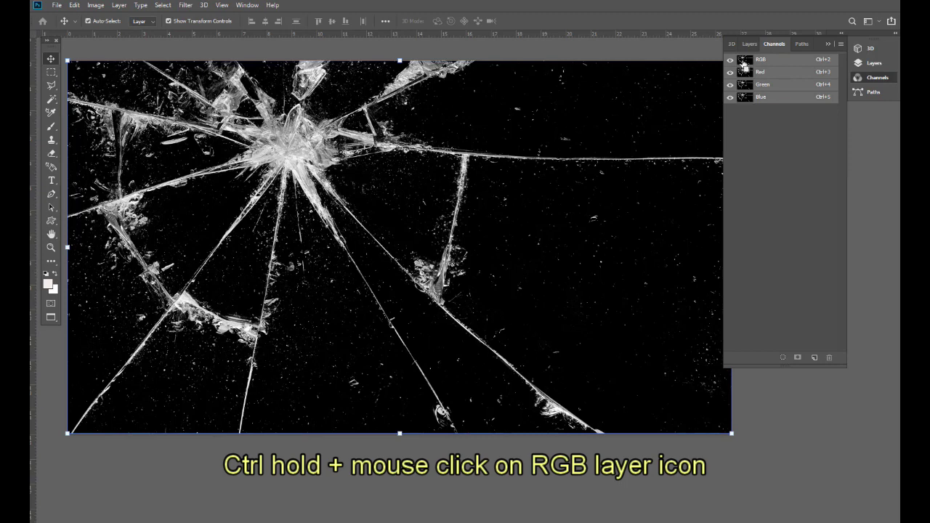
ctrl+click(747, 65)
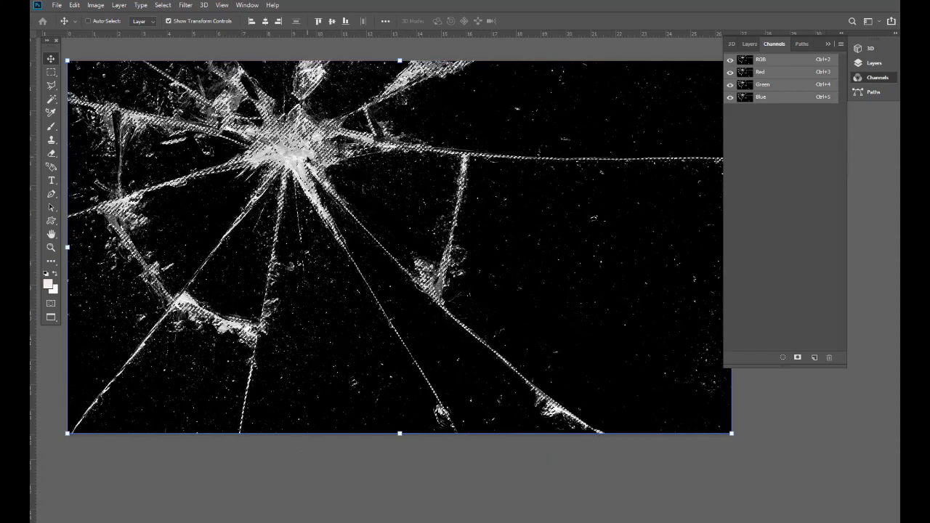
click(749, 44)
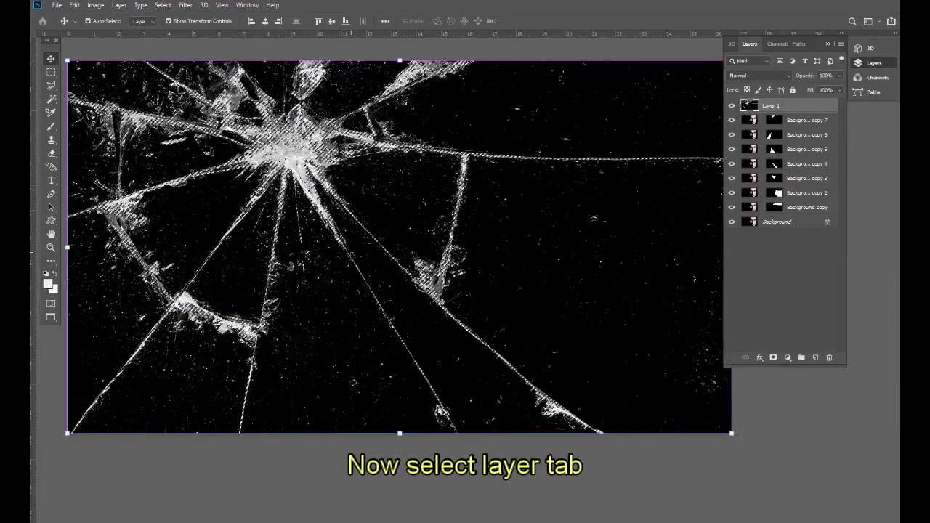
key(ctrl+j)
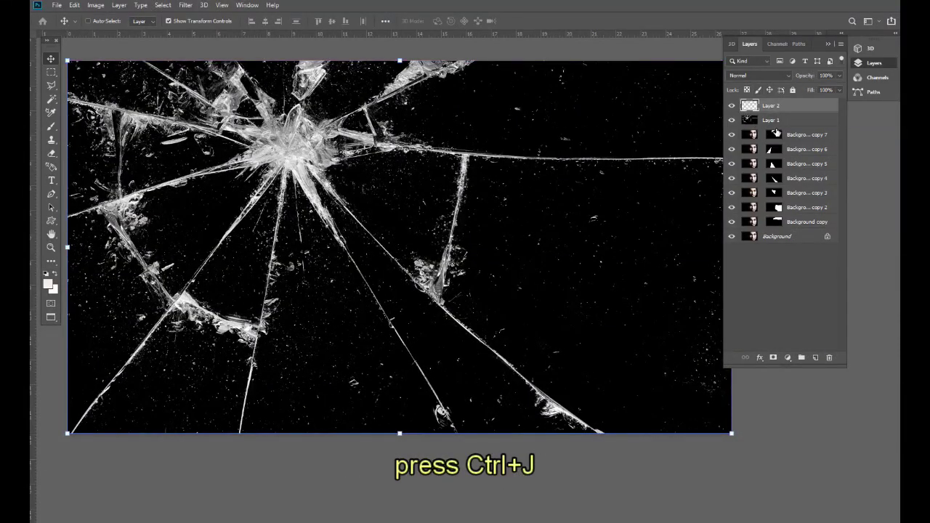
click(731, 122)
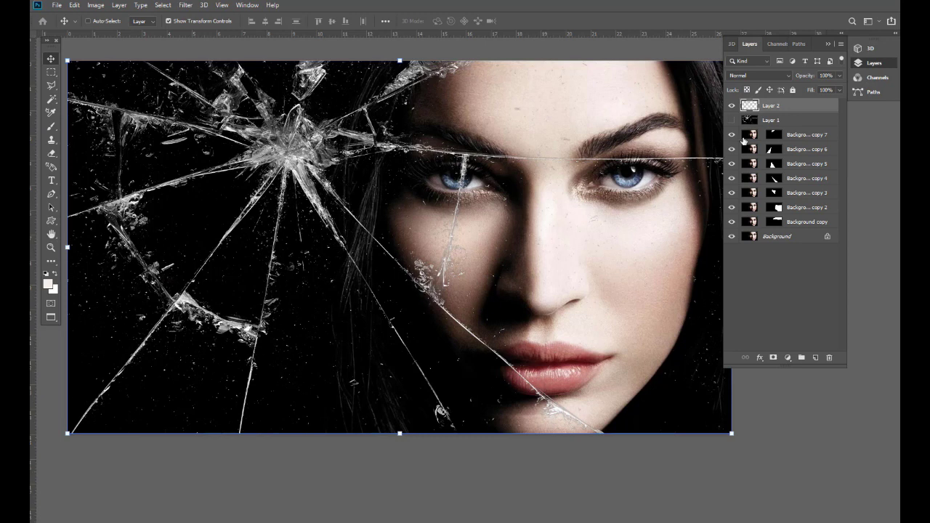
Nudge the Background copy 7 shard and slide the Background copy forehead strip
right_click(364, 80)
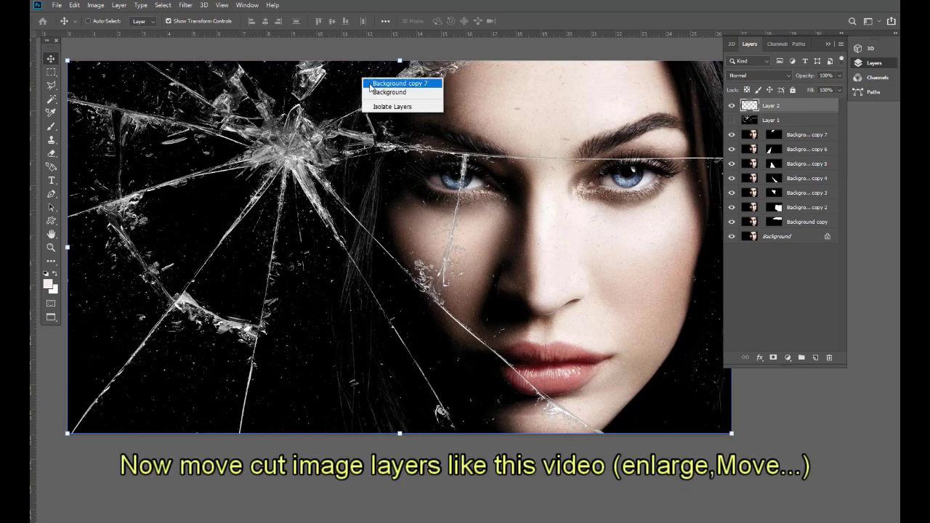
click(392, 84)
drag(367, 81, 360, 85)
right_click(546, 130)
click(574, 130)
mouse_move(560, 125)
mouse_down()
mouse_move(588, 120)
mouse_move(504, 111)
mouse_up()
Move the Background copy 2 face piece right and down and scale it to about 93%
scroll(499, 241, down, 1)
right_click(511, 234)
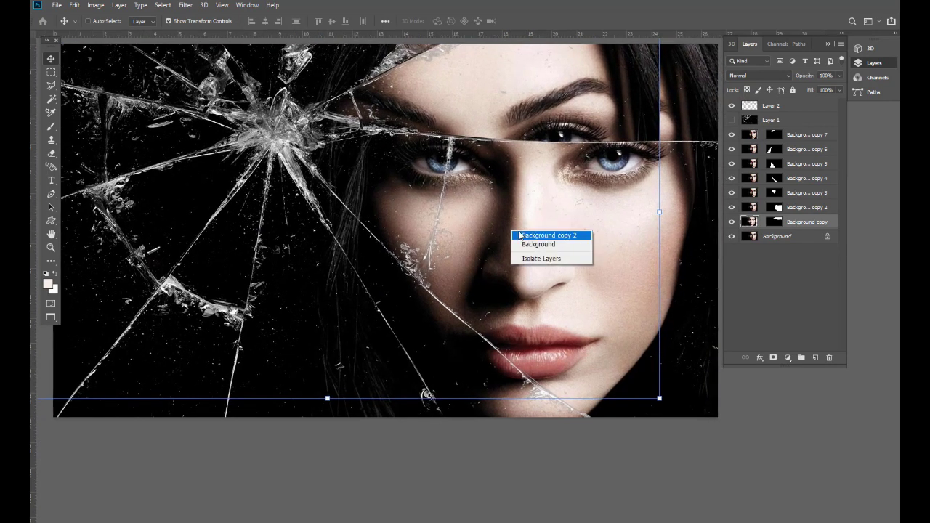
click(542, 237)
mouse_move(552, 257)
mouse_down()
mouse_move(577, 261)
mouse_move(573, 275)
mouse_up()
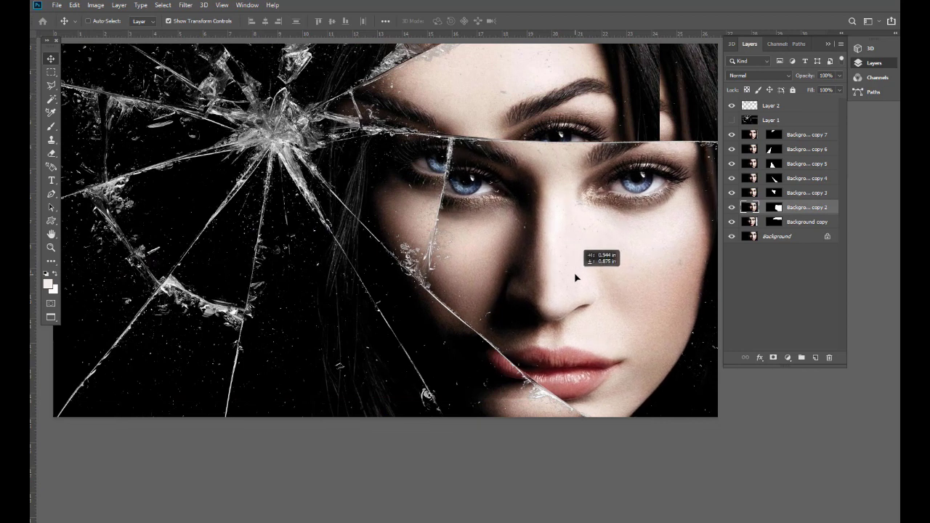
drag(574, 276, 577, 264)
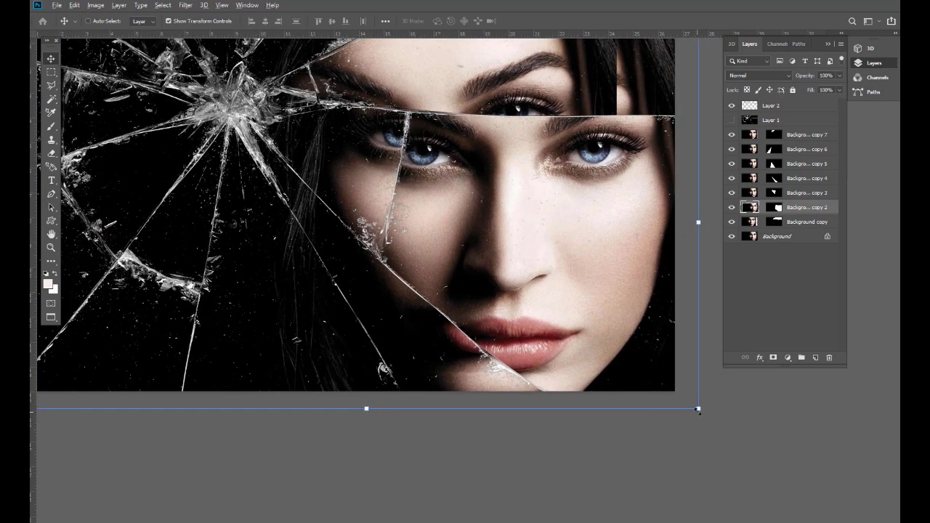
drag(697, 410, 662, 373)
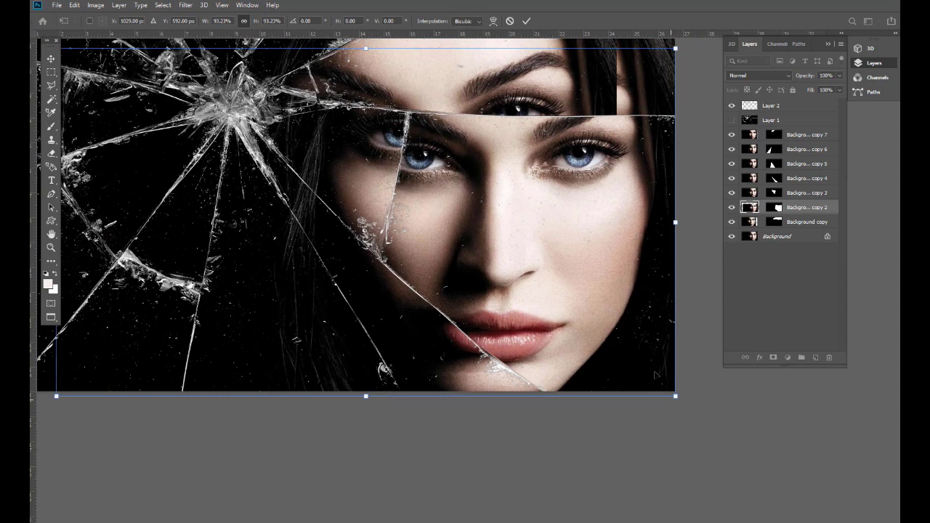
key(Return)
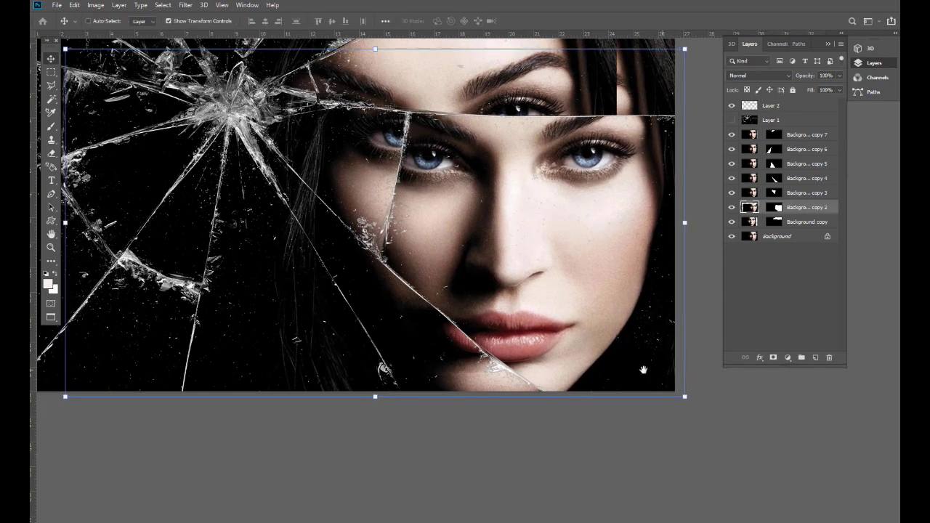
Offset the Background copy 3 shard over the eye area
drag(409, 256, 530, 314)
right_click(492, 241)
click(502, 245)
mouse_move(502, 247)
mouse_down()
mouse_move(513, 271)
mouse_move(456, 280)
mouse_up()
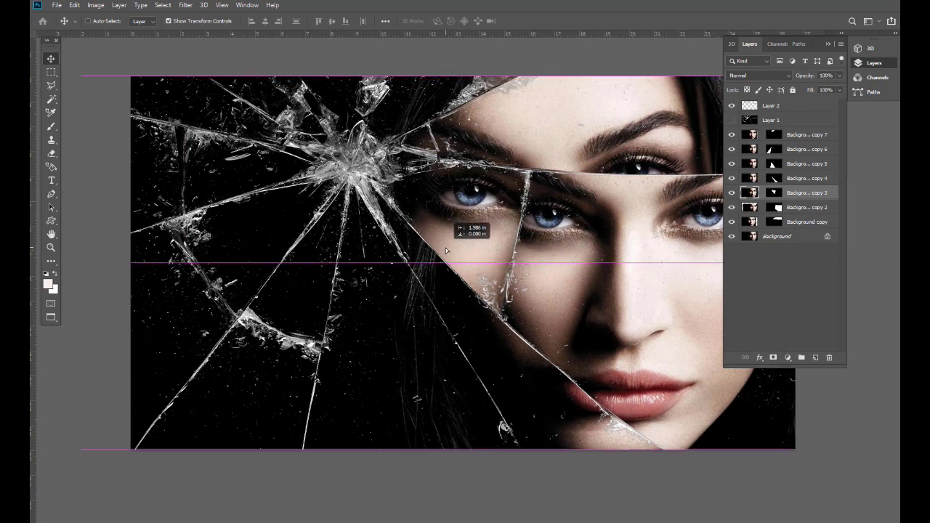
drag(457, 280, 507, 242)
scroll(507, 242, right, 5)
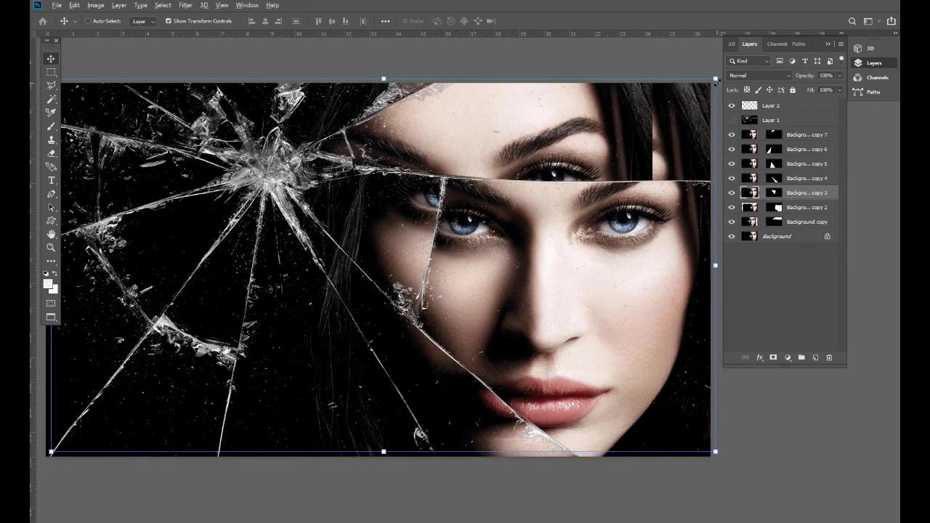
key(ctrl+t)
key(Return)
Shift the Background copy 4 shard near the lips
scroll(479, 351, down, 2)
right_click(492, 332)
click(529, 337)
mouse_move(503, 332)
mouse_down()
mouse_move(504, 349)
mouse_move(481, 359)
mouse_move(468, 343)
mouse_up()
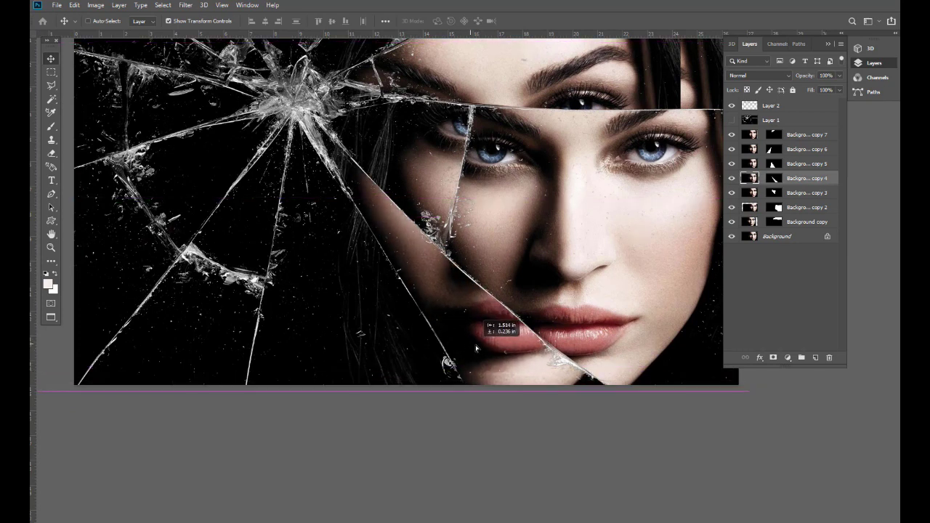
drag(468, 343, 469, 344)
Offset the Background copy 5 shard on the cheek to the left
scroll(530, 341, up, 1)
right_click(389, 322)
click(418, 333)
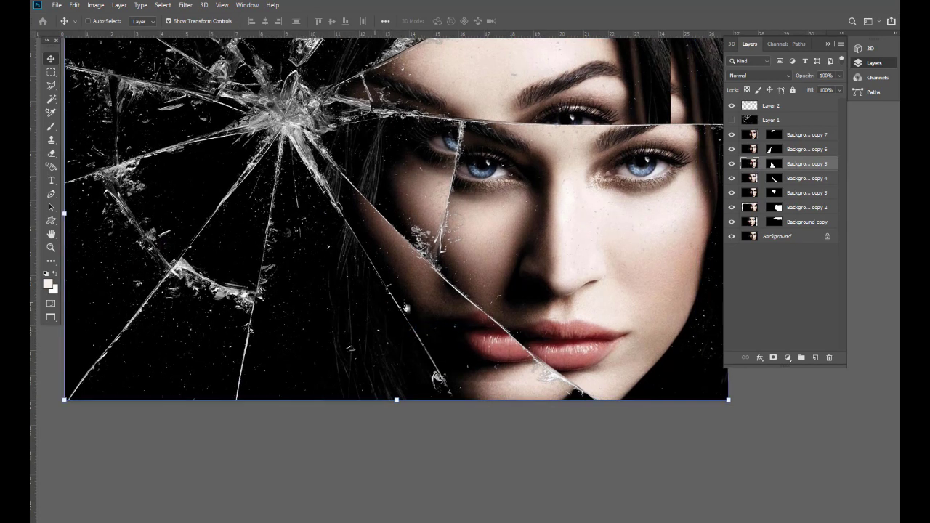
scroll(392, 323, left, 2)
right_click(394, 322)
click(408, 327)
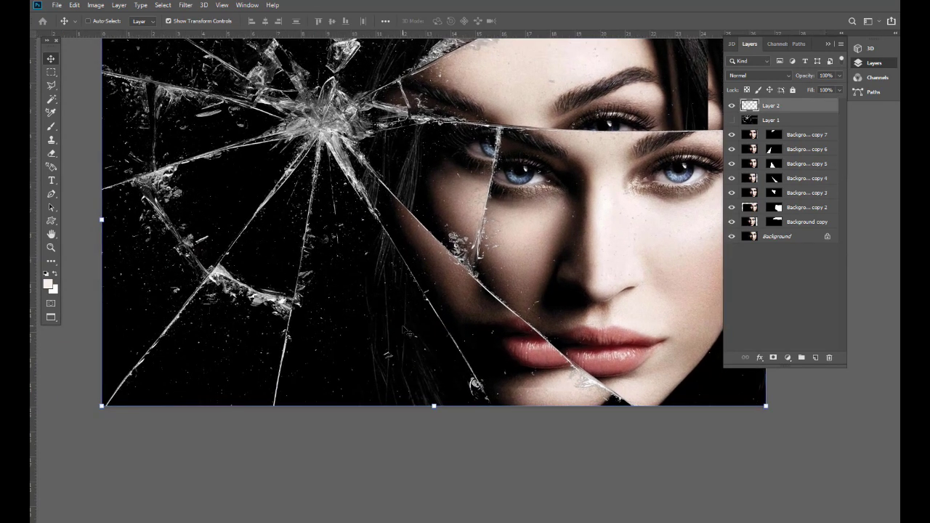
right_click(422, 309)
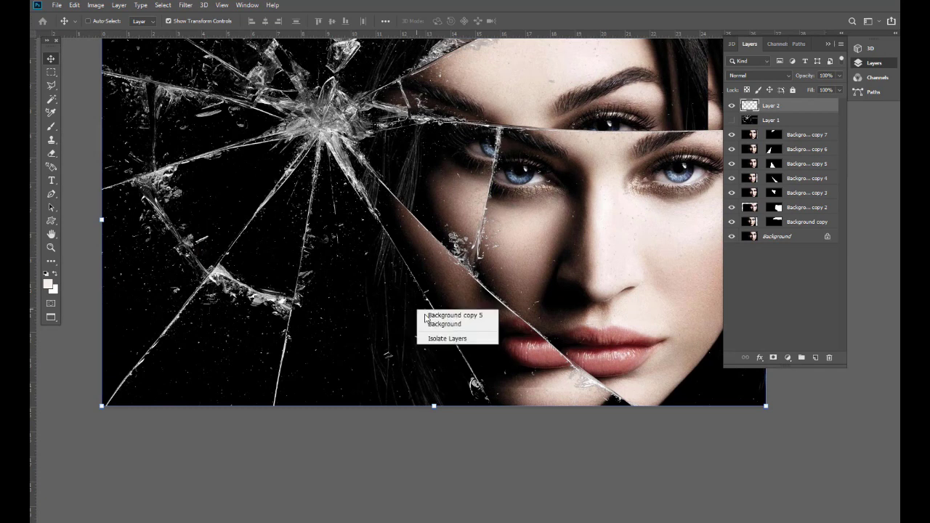
click(436, 315)
mouse_move(429, 320)
mouse_down()
mouse_move(375, 348)
mouse_move(395, 352)
mouse_move(354, 340)
mouse_up()
Zoom in and out to inspect the face, then collapse the Layers panel
key(ctrl+minus)
key(ctrl+minus)
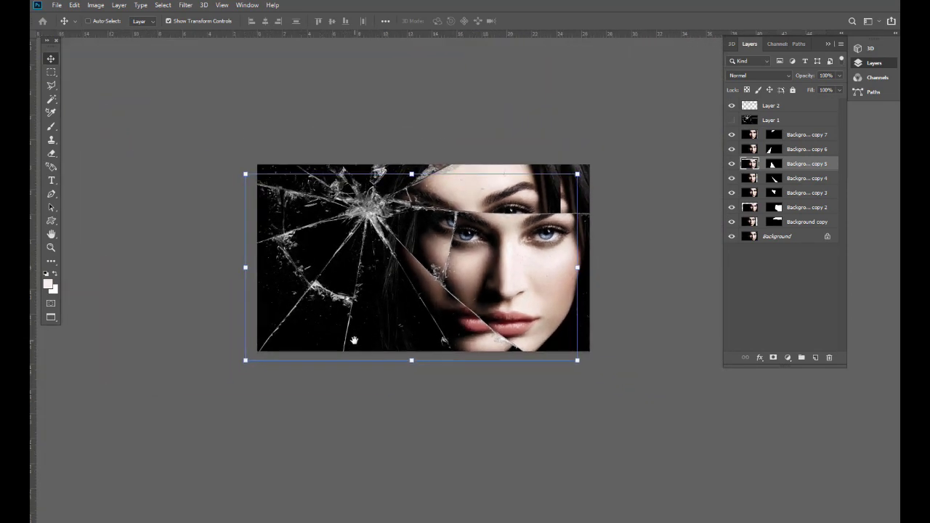
key(s)
key(ctrl+plus)
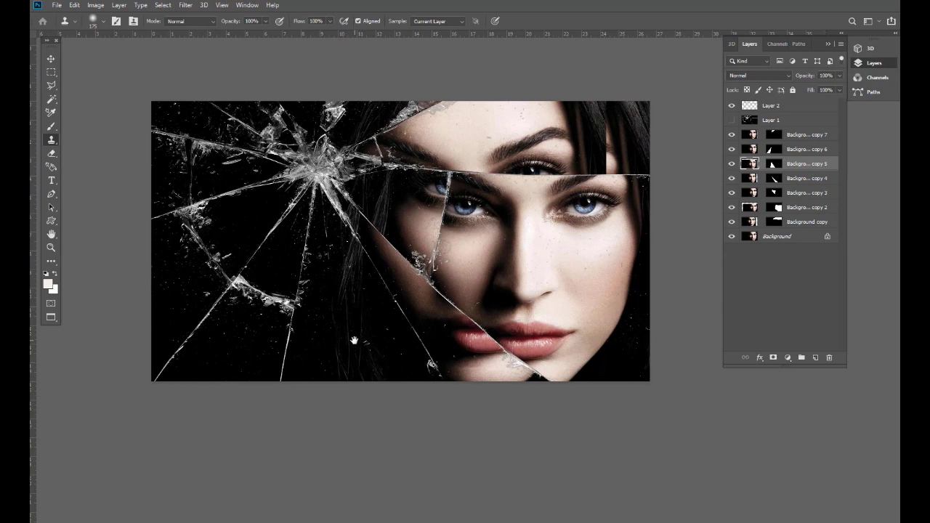
key(ctrl+plus)
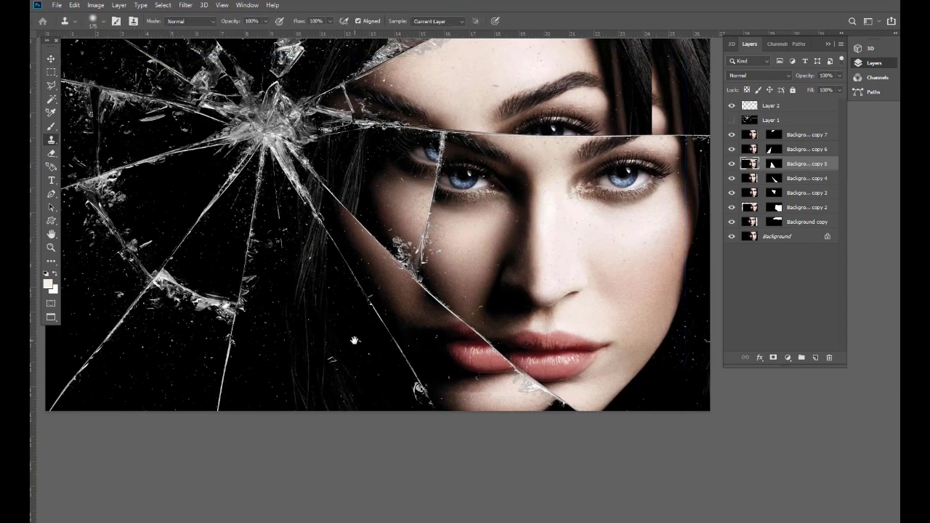
key(ctrl+plus)
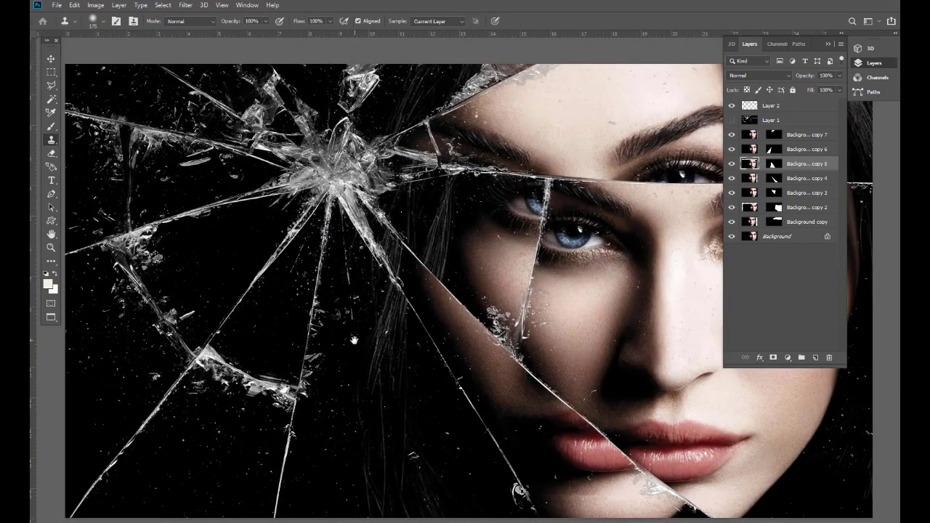
key(ctrl+minus)
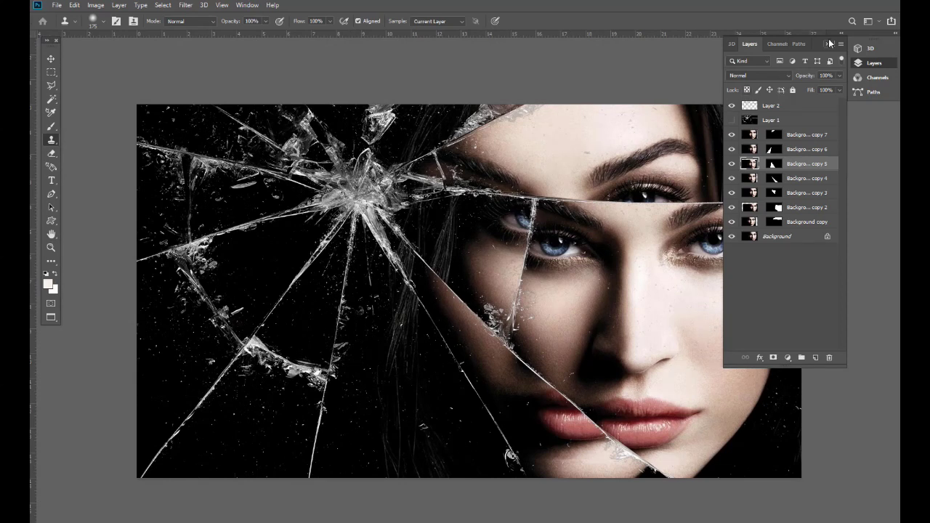
click(828, 43)
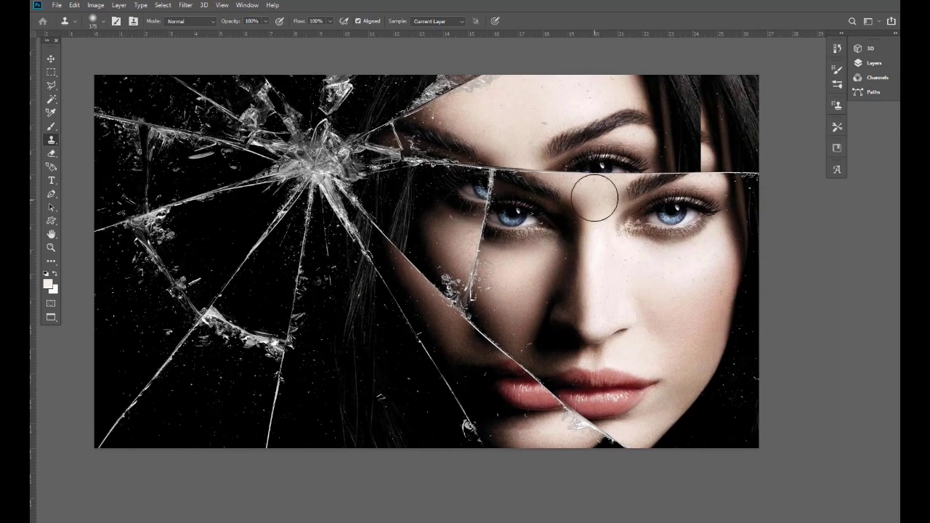
Slide the Background copy forehead strip right and enlarge it to about 112.8%
key(v)
right_click(648, 134)
click(656, 142)
drag(656, 142, 685, 136)
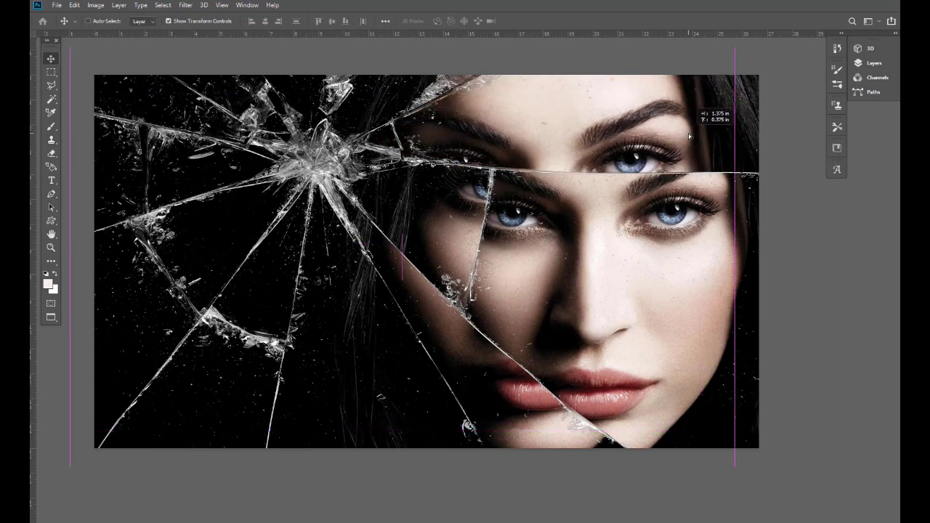
mouse_move(685, 136)
mouse_down()
mouse_move(753, 127)
mouse_move(760, 114)
mouse_move(736, 166)
mouse_up()
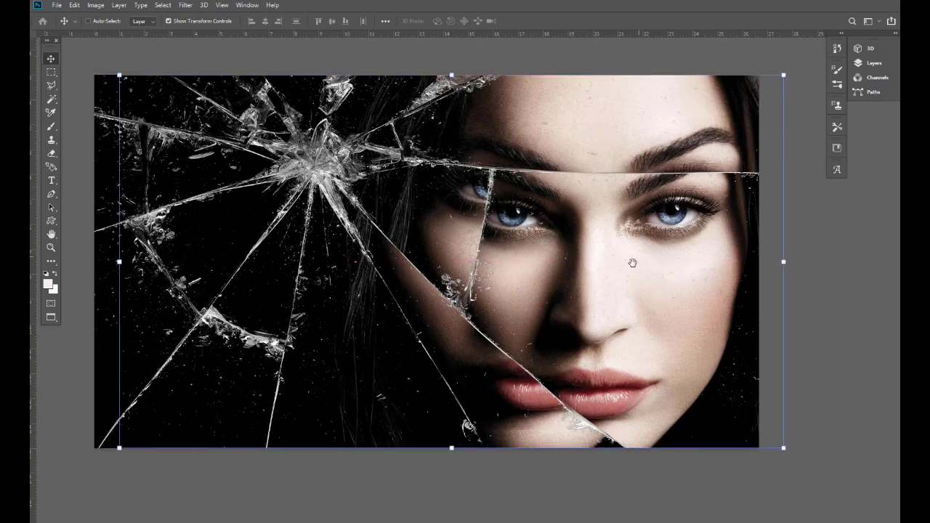
drag(632, 262, 485, 159)
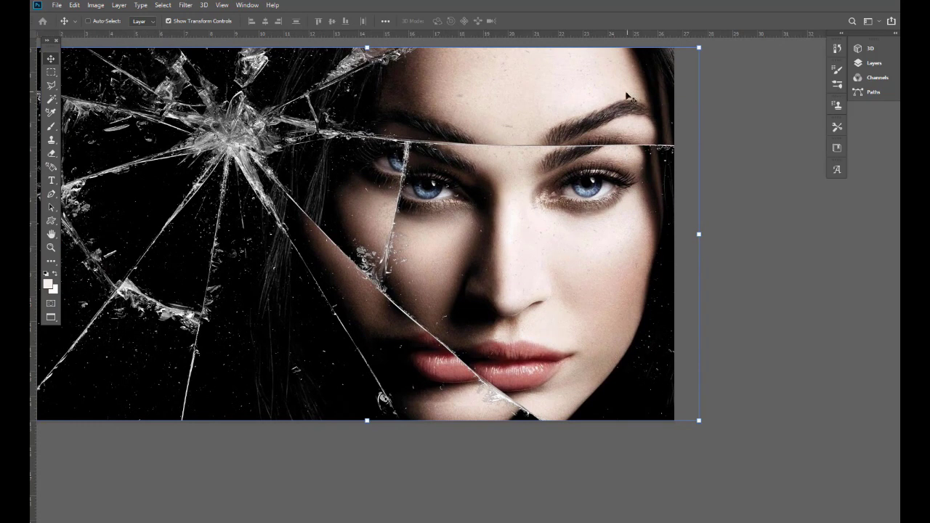
scroll(626, 95, up, 3)
drag(689, 152, 713, 135)
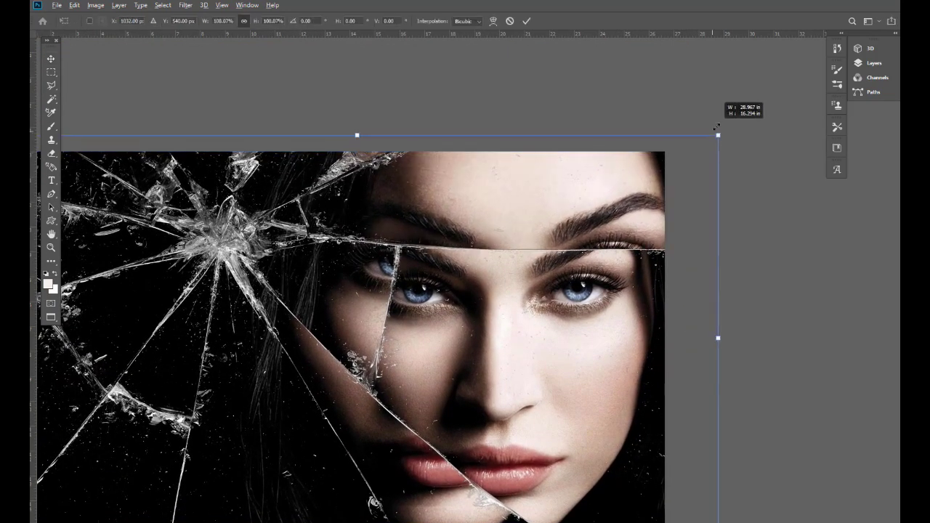
mouse_move(666, 161)
mouse_down()
mouse_move(610, 161)
mouse_move(623, 176)
mouse_up()
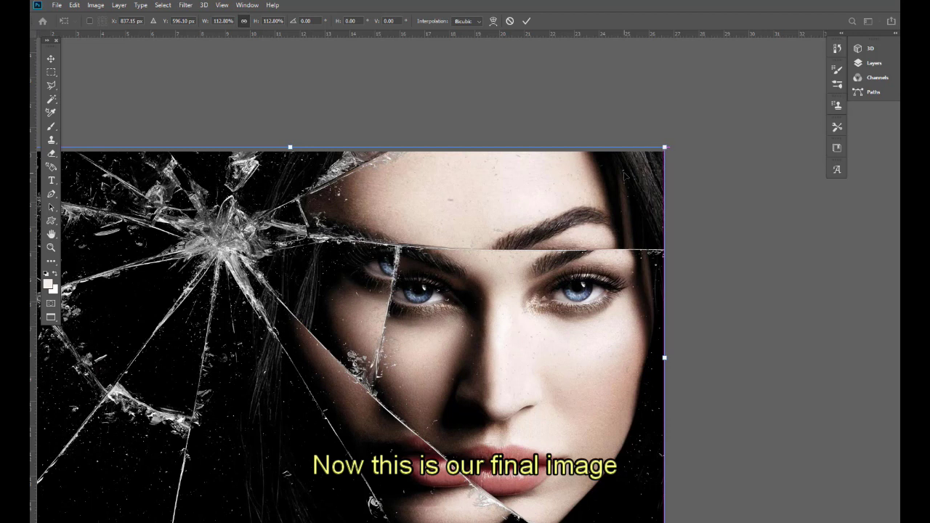
scroll(609, 138, down, 2)
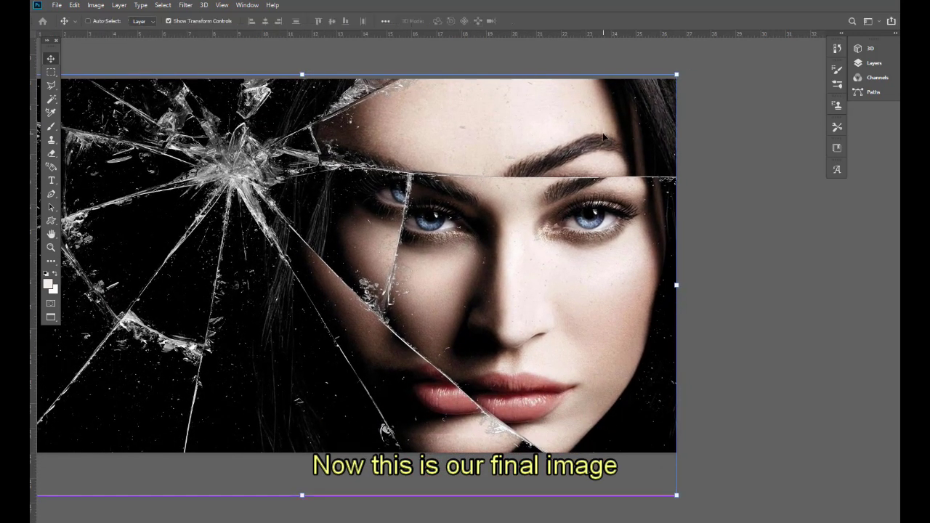
Commit the forehead strip's enlargement and zoom to view the finished portrait
key(Return)
key(ctrl+minus)
key(ctrl+minus)
key(v)
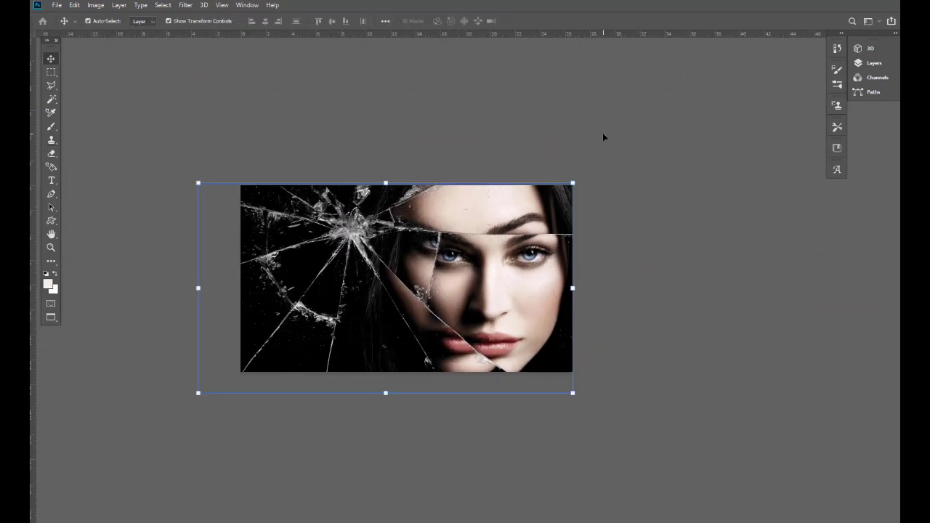
key(ctrl+plus)
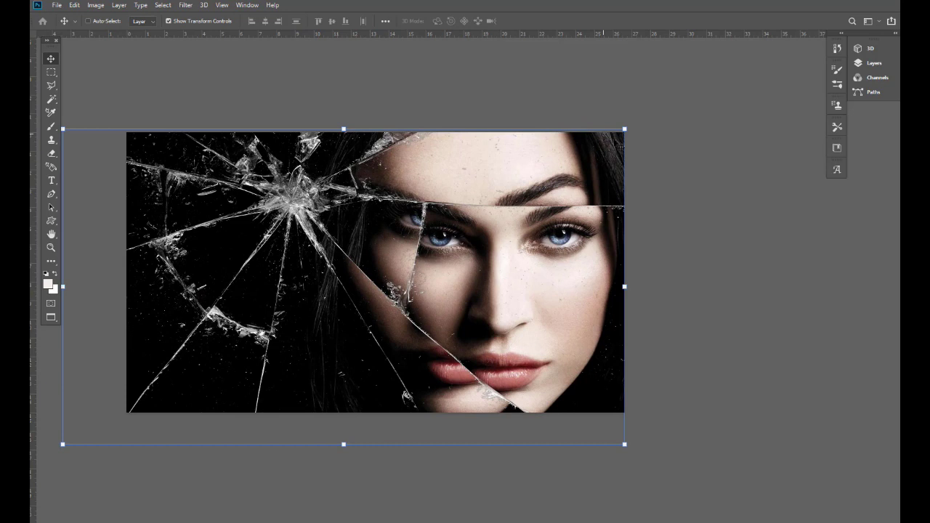
key(s)
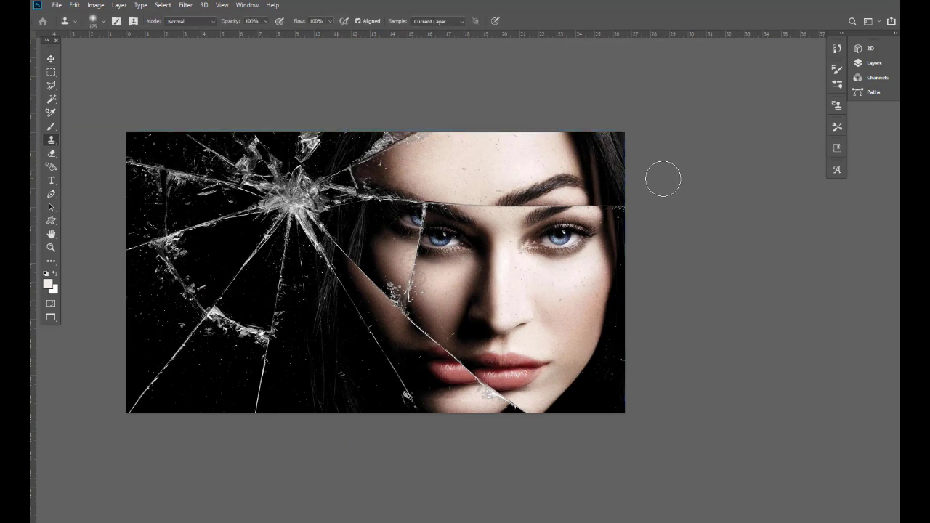